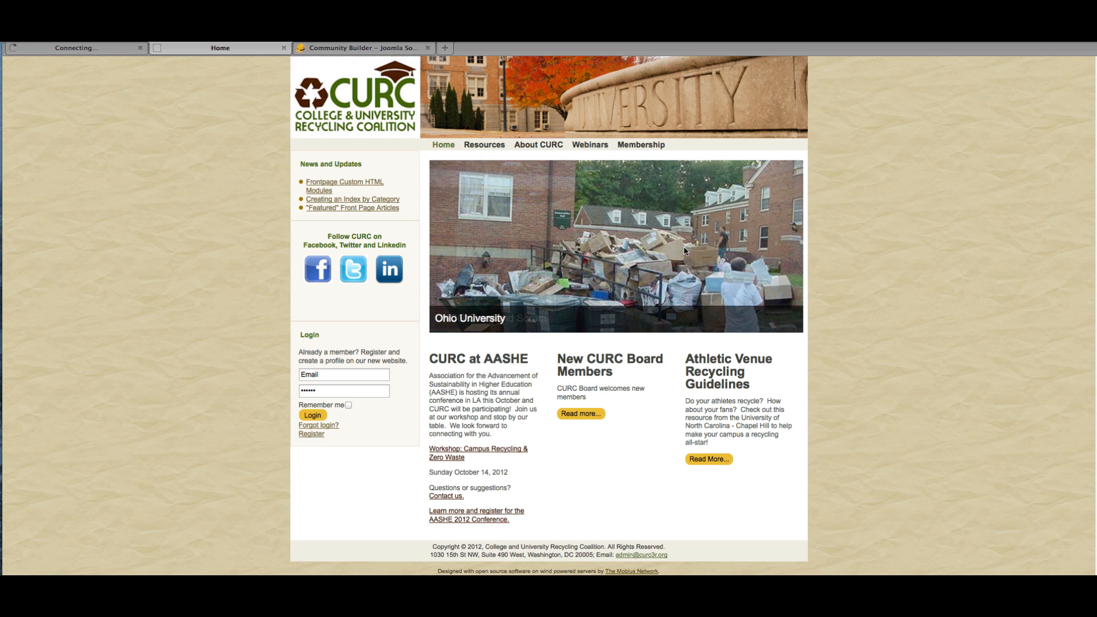
Log in to the CURC website through the login form on the home page
mouse_move(574, 148)
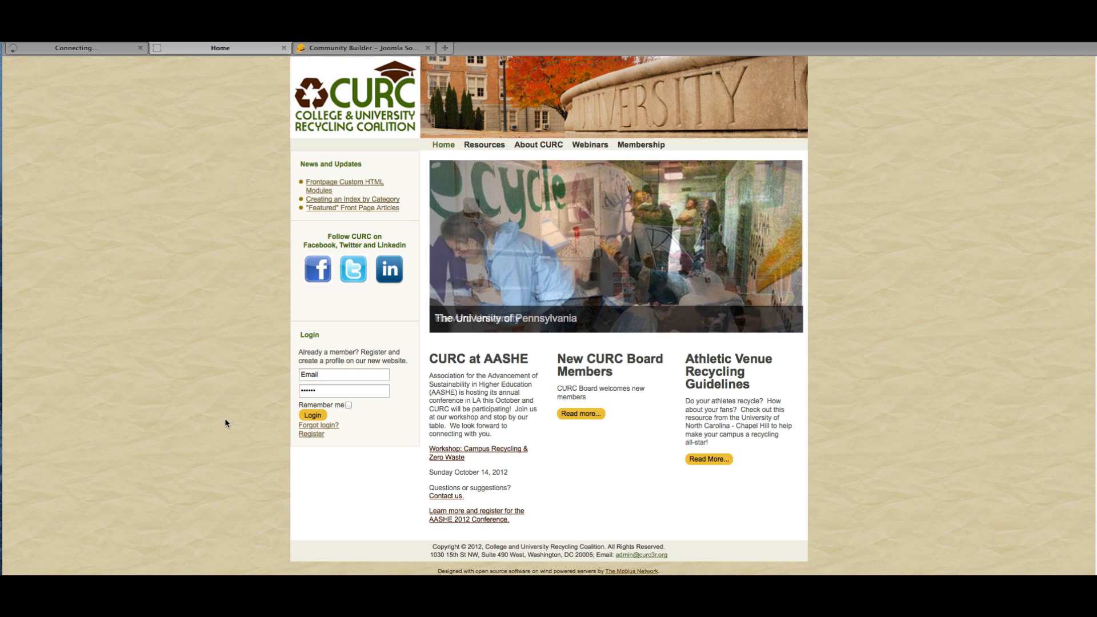
click(324, 376)
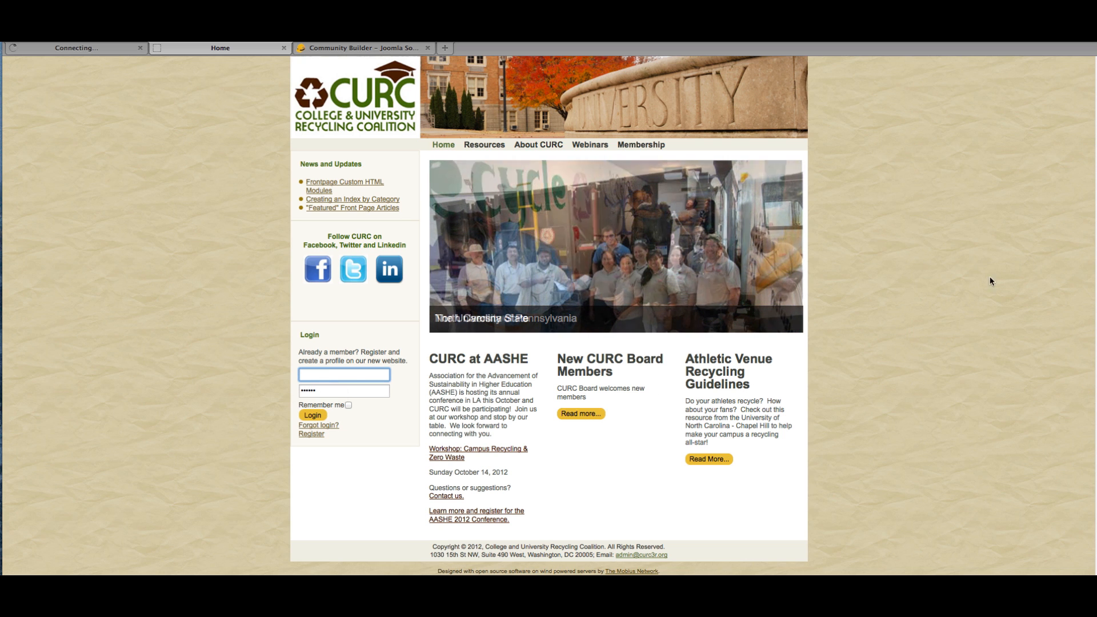
click(766, 3)
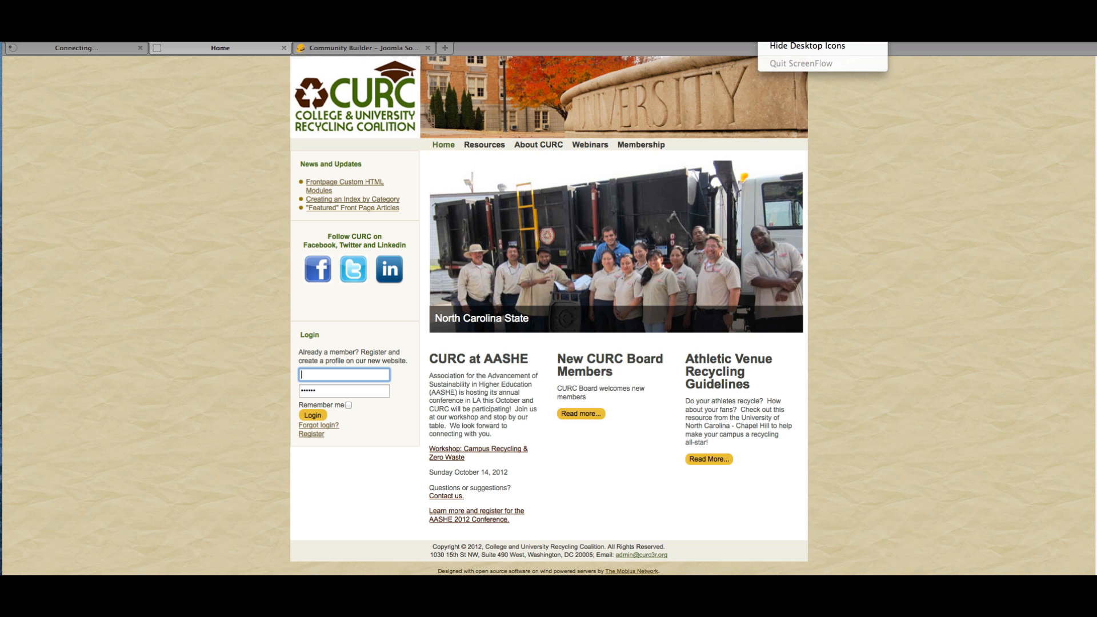
click(904, 392)
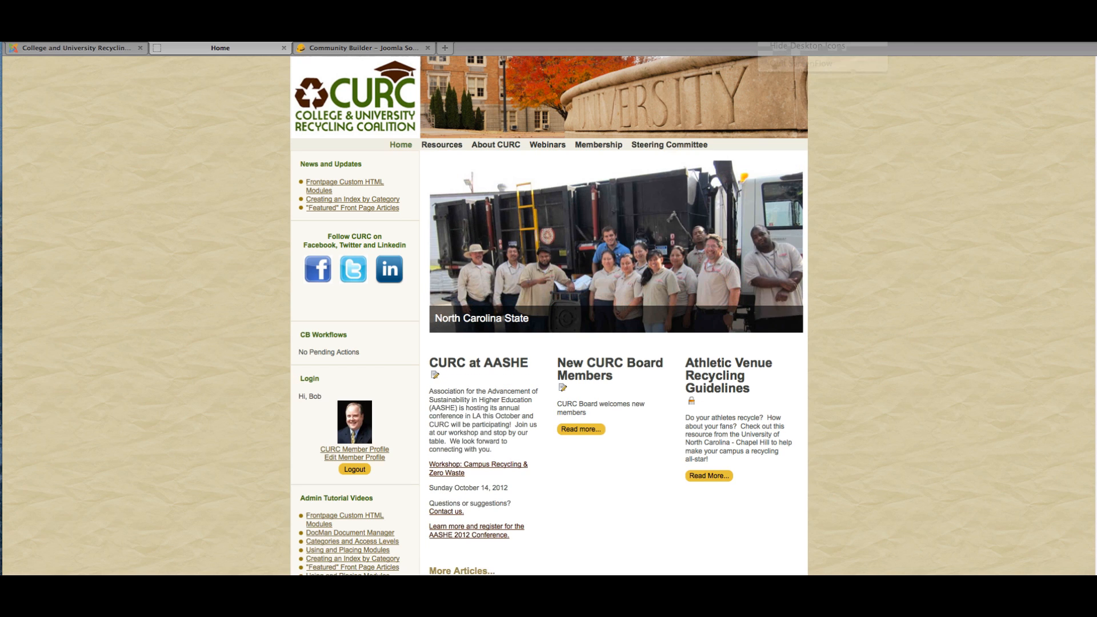
click(766, 3)
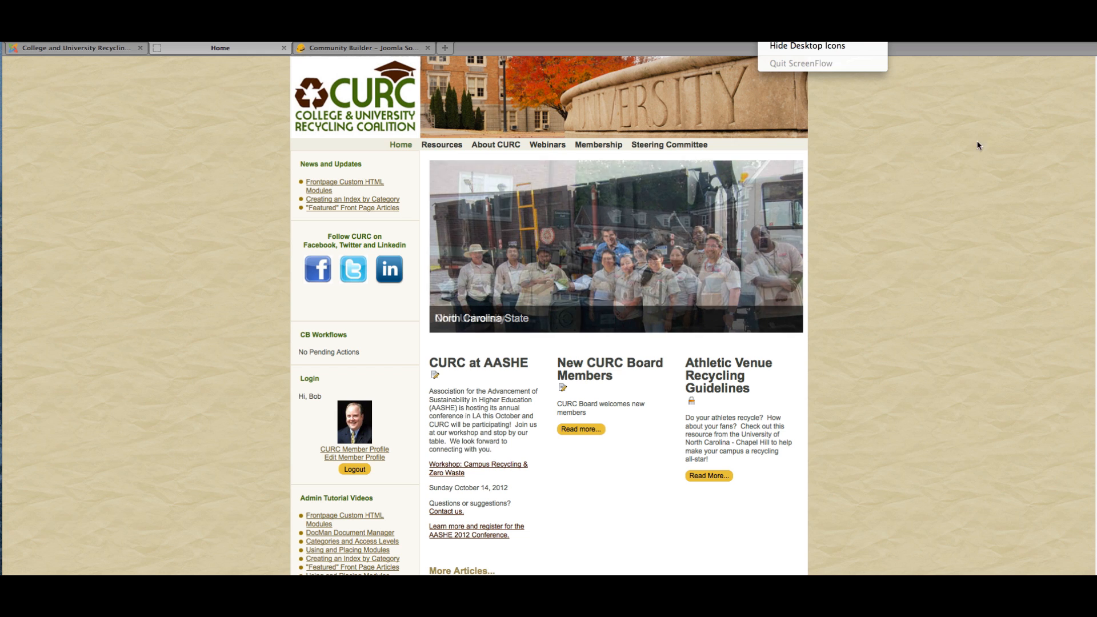
click(964, 197)
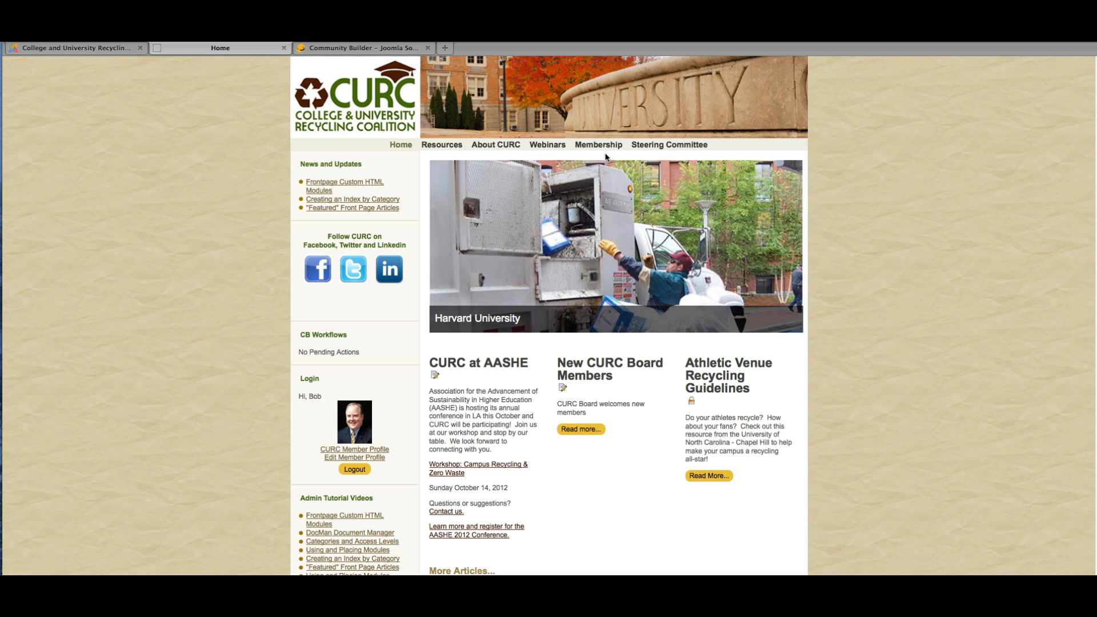
Open the Registered Member Directory and view the member lists it offers
mouse_move(601, 149)
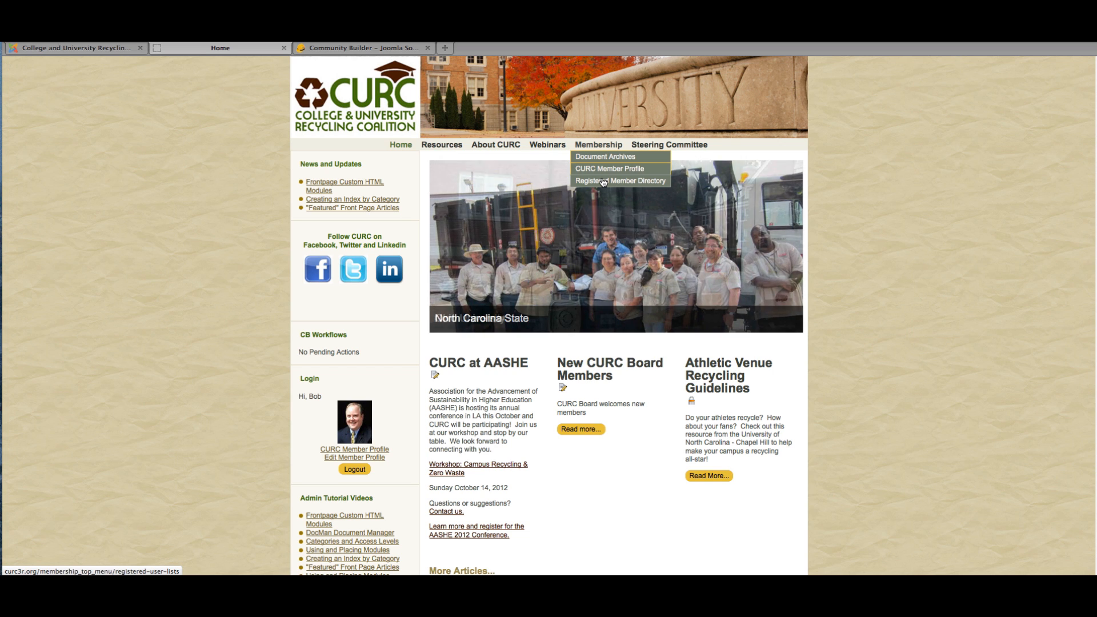
click(602, 182)
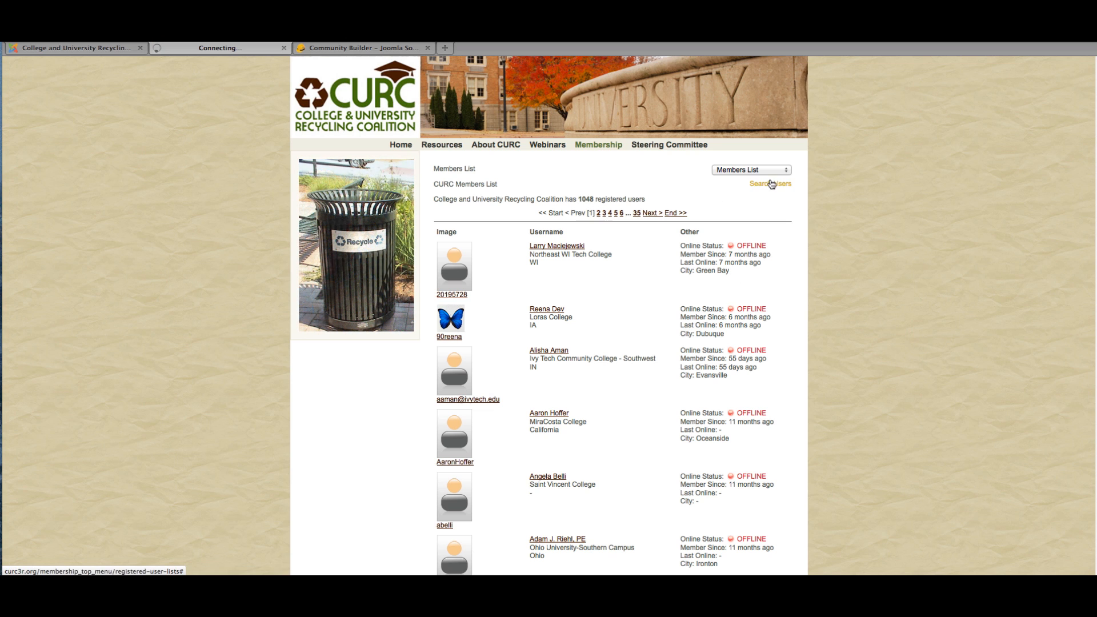
click(785, 173)
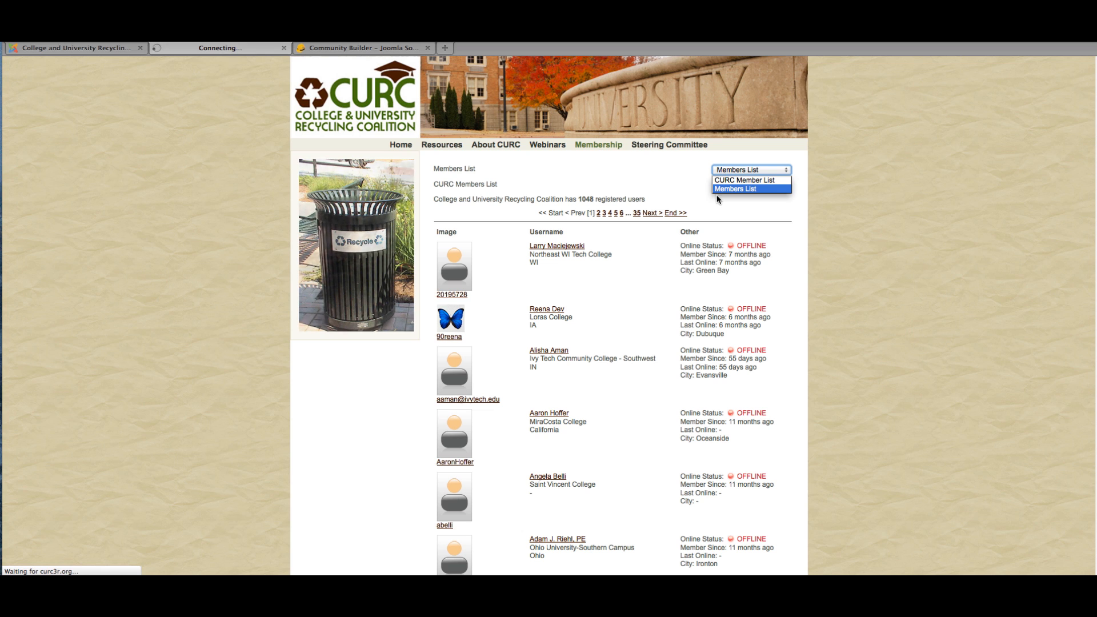
click(864, 206)
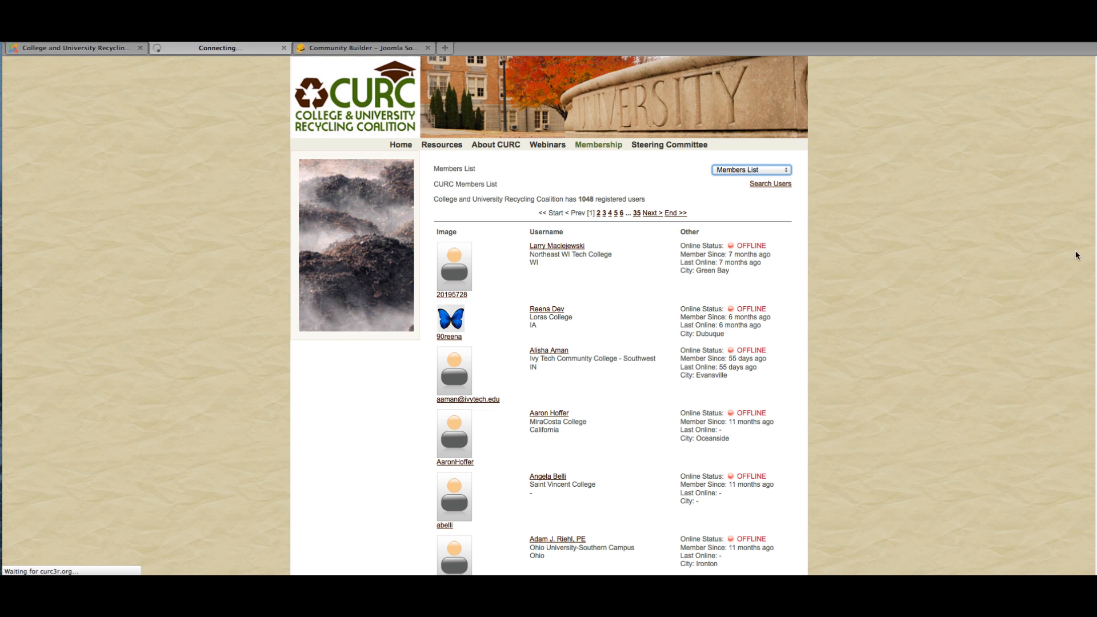
Look through the registered members' entries in the Members List and return to its beginning
scroll(1074, 252, down, 5)
scroll(549, 314, down, 12)
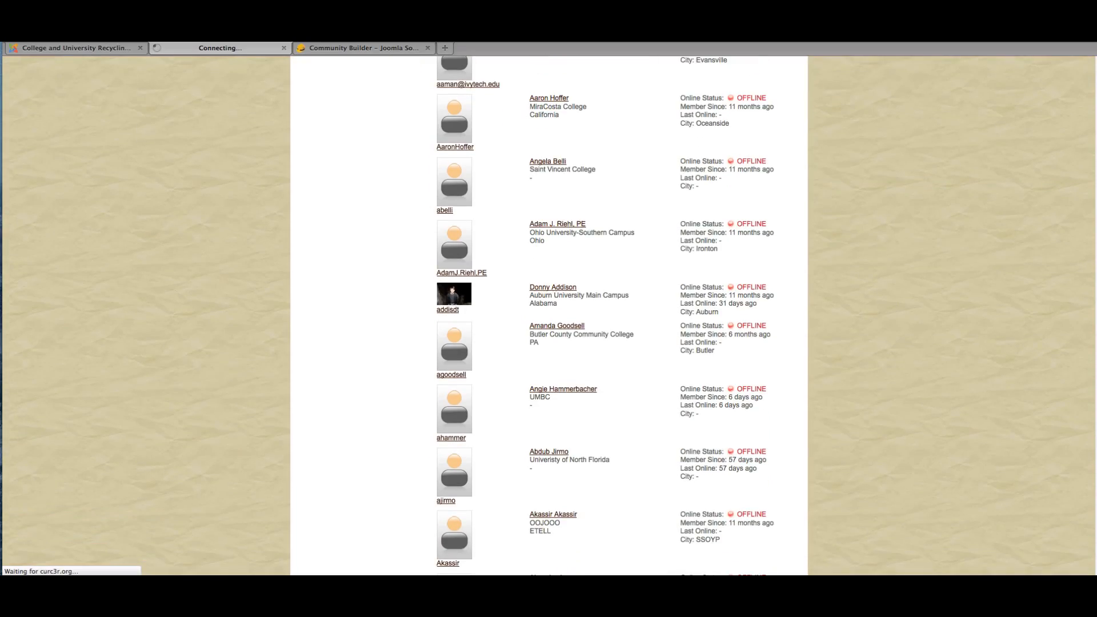
scroll(549, 314, down, 5)
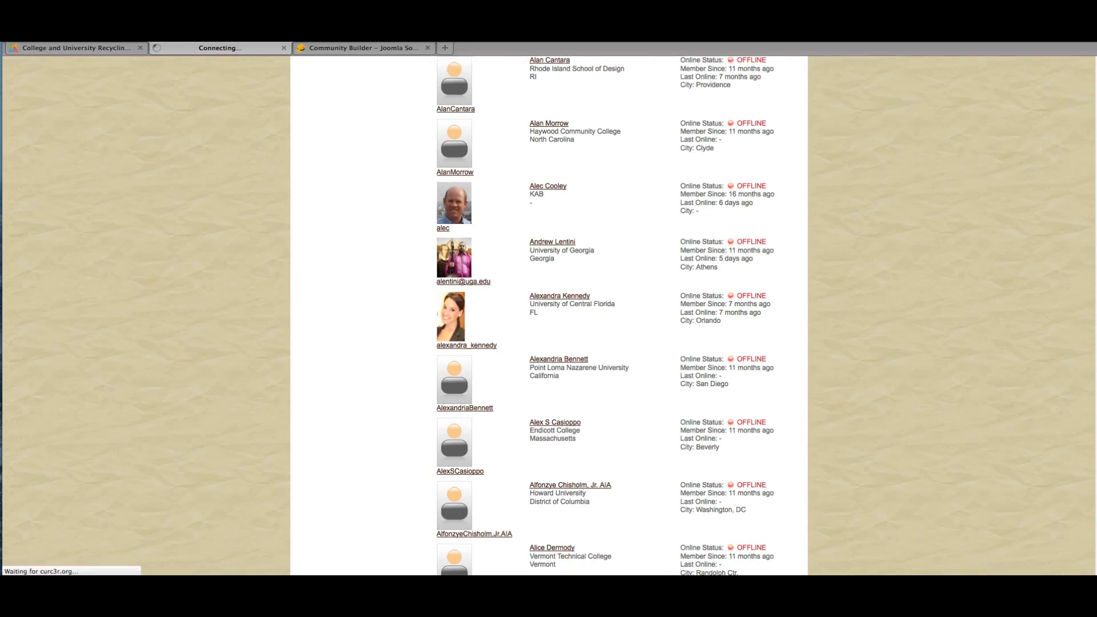
scroll(549, 314, down, 8)
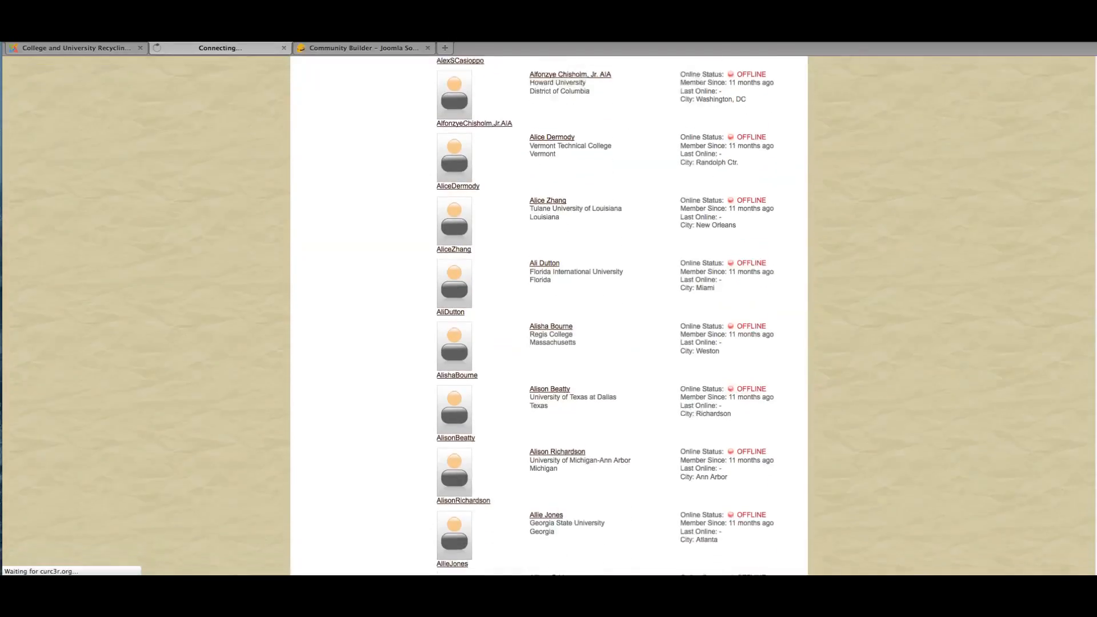
scroll(548, 314, up, 20)
scroll(548, 314, up, 3)
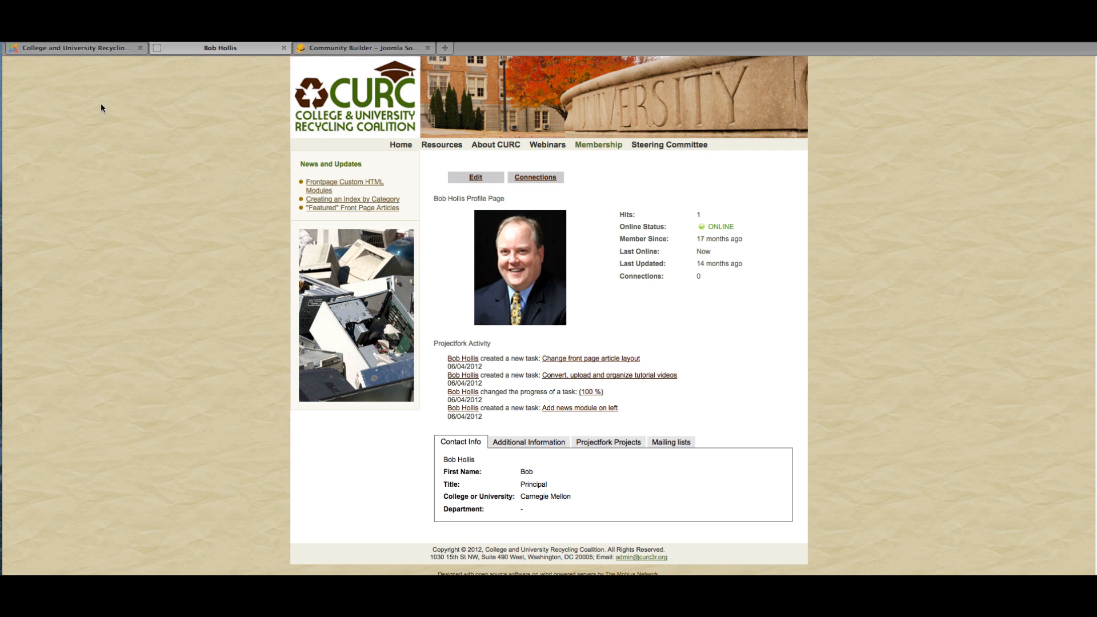
Switch to the Joomla administration and open the configuration of the Community Builder component
click(72, 48)
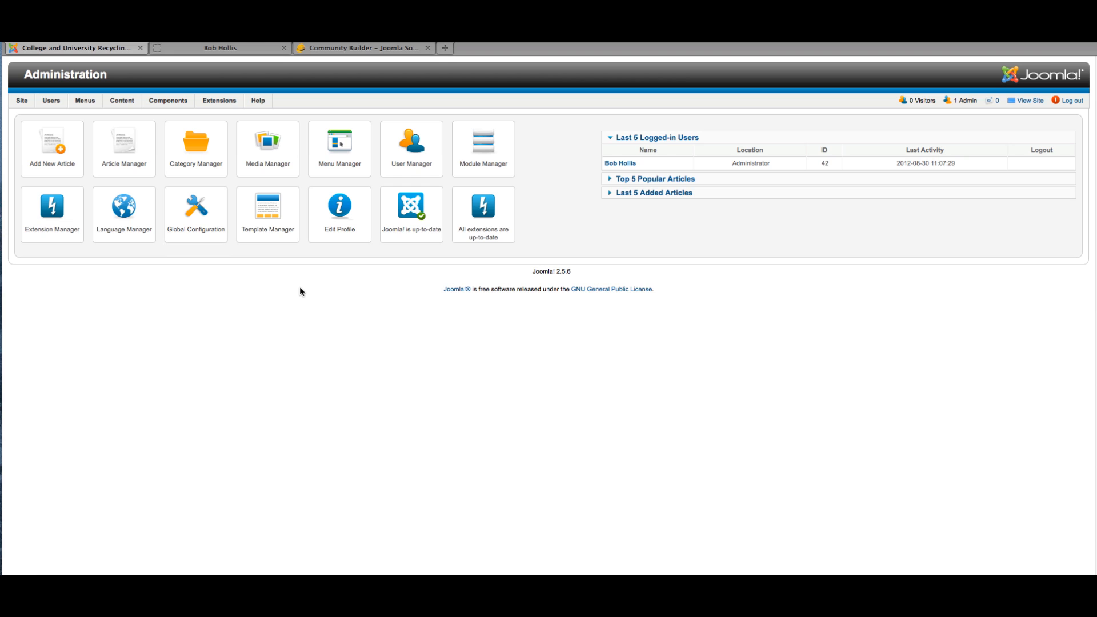
mouse_move(165, 102)
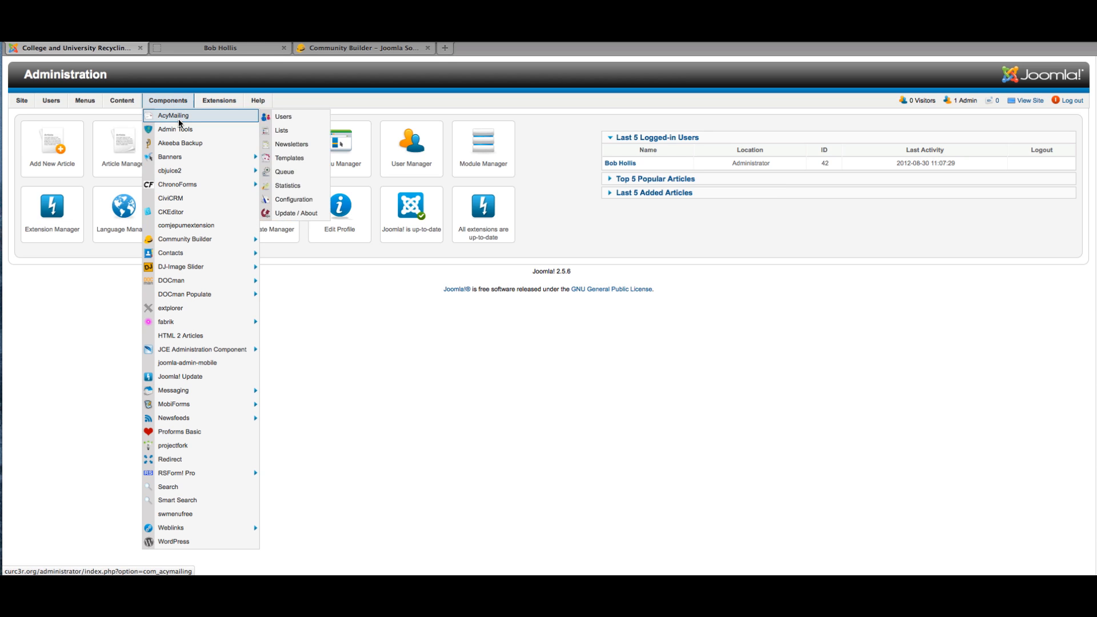
mouse_move(181, 241)
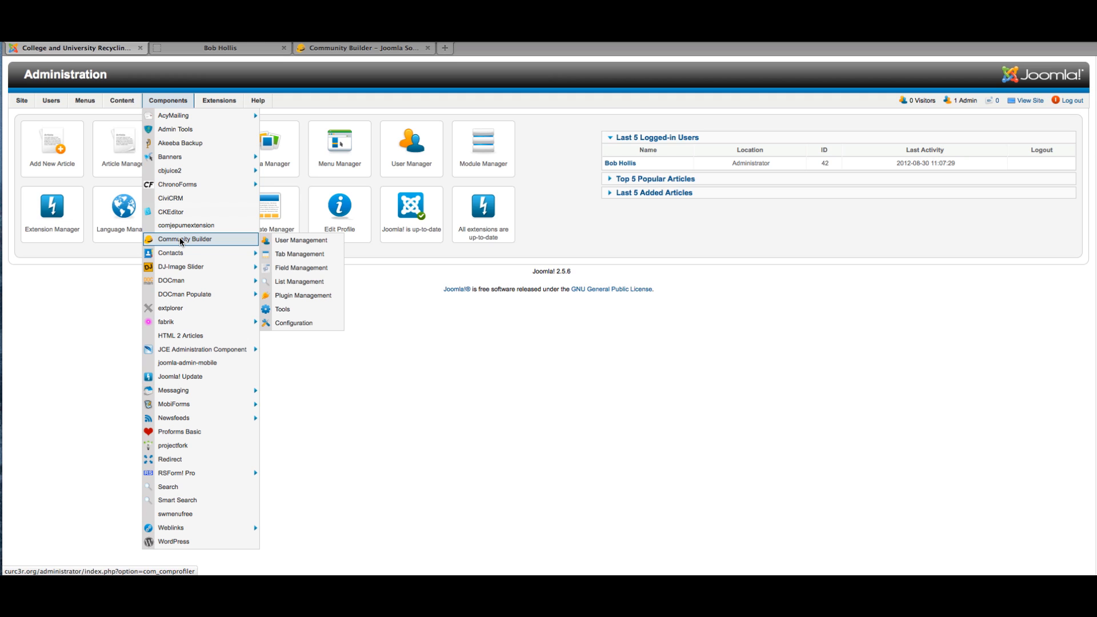
click(181, 240)
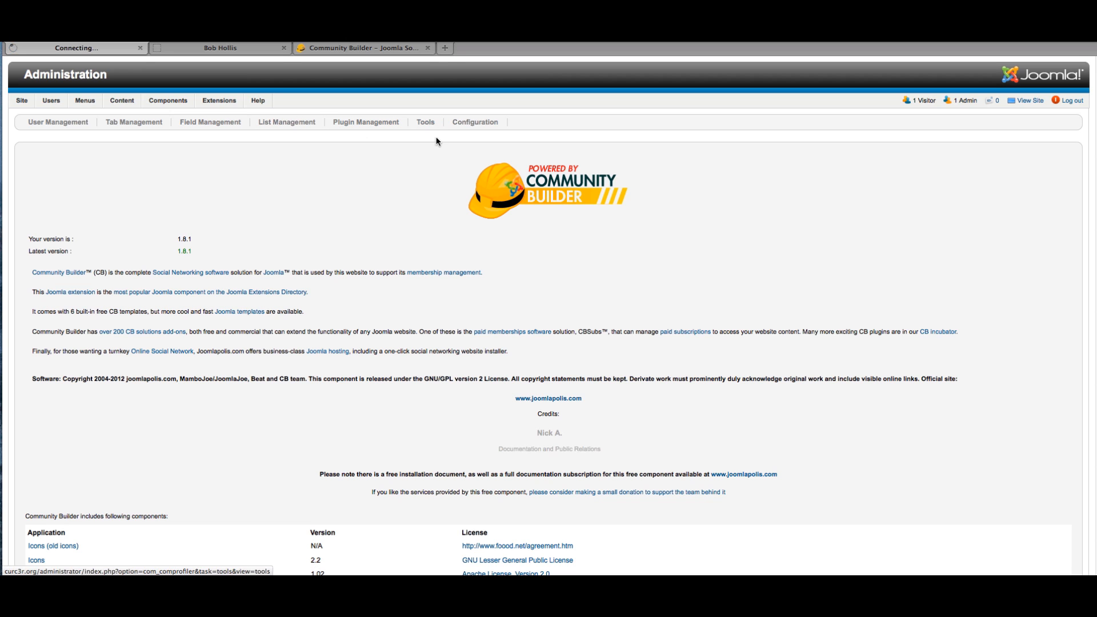
click(476, 123)
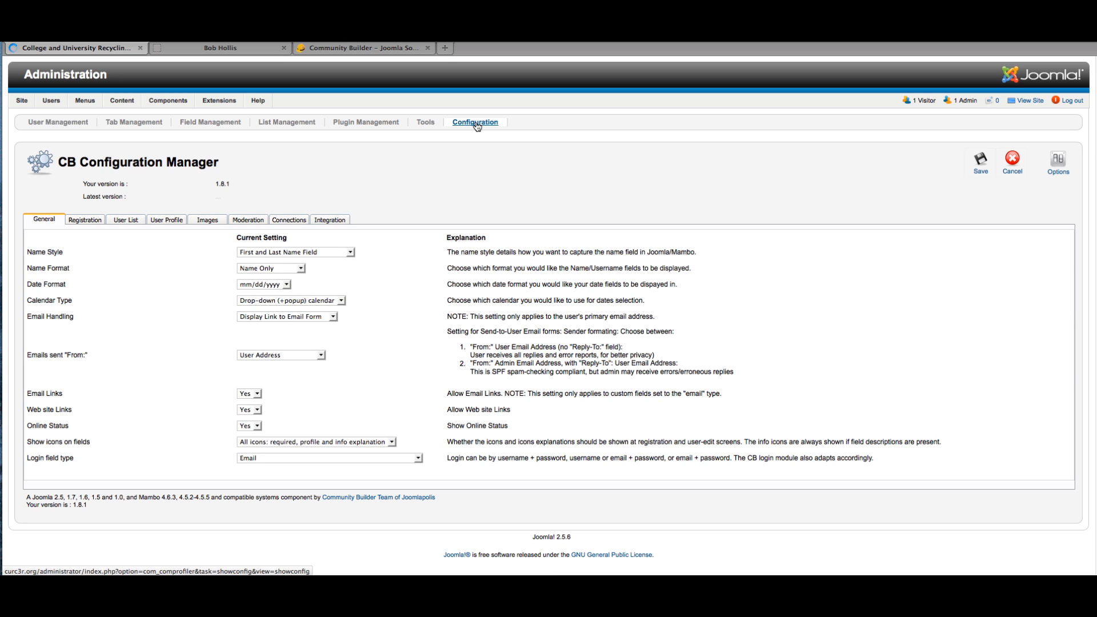
click(476, 122)
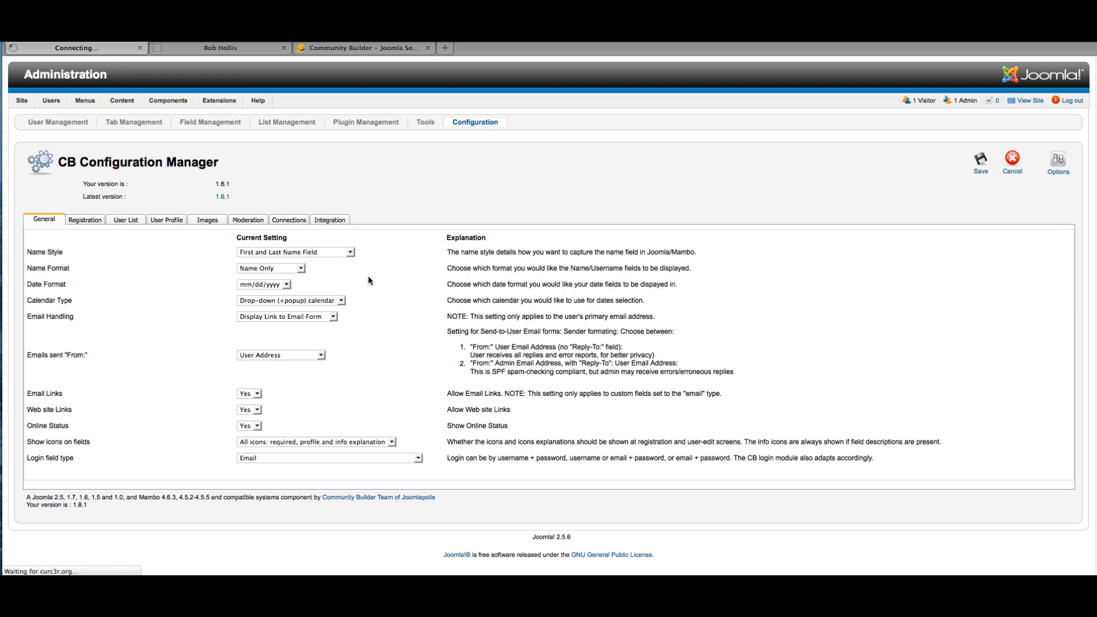
Examine the Name Style and Name Format choices in the general settings, selecting Name Only as the name format
click(351, 253)
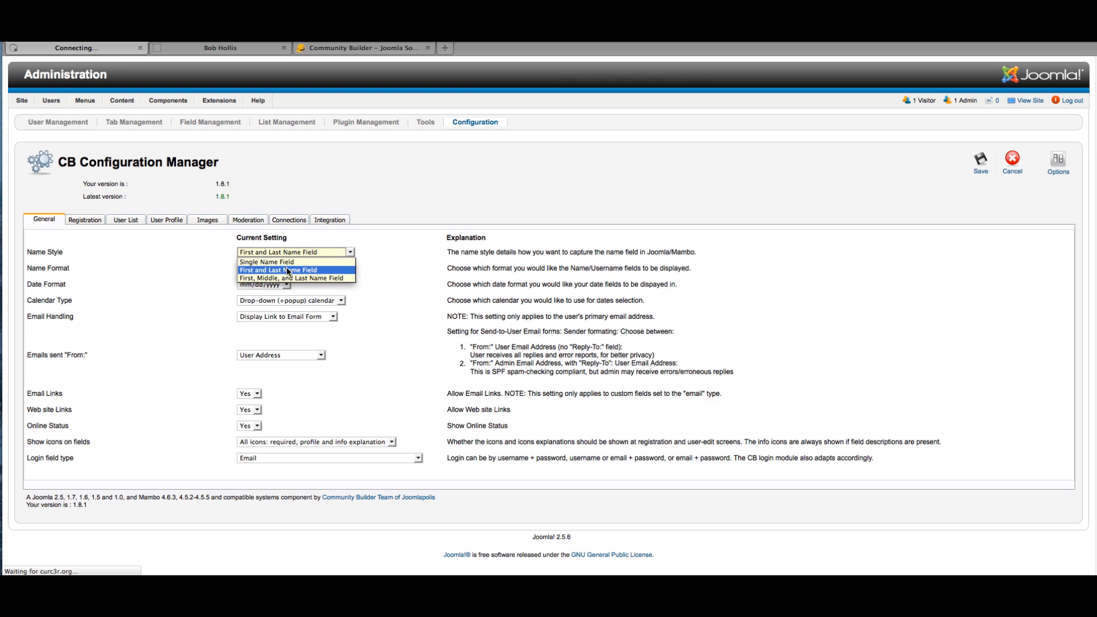
click(342, 269)
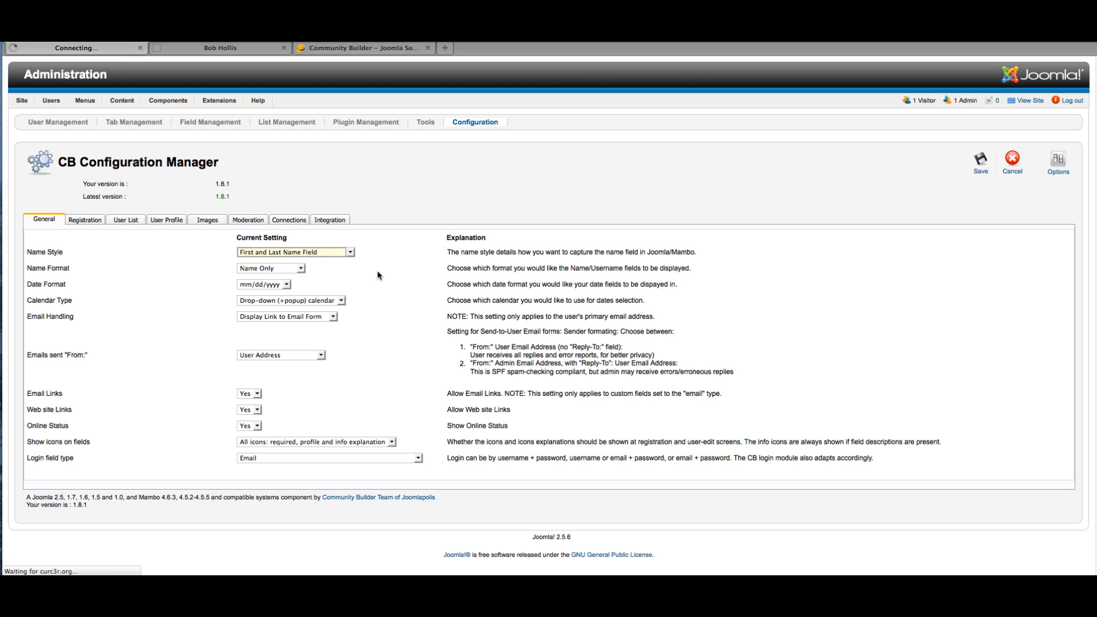
click(301, 268)
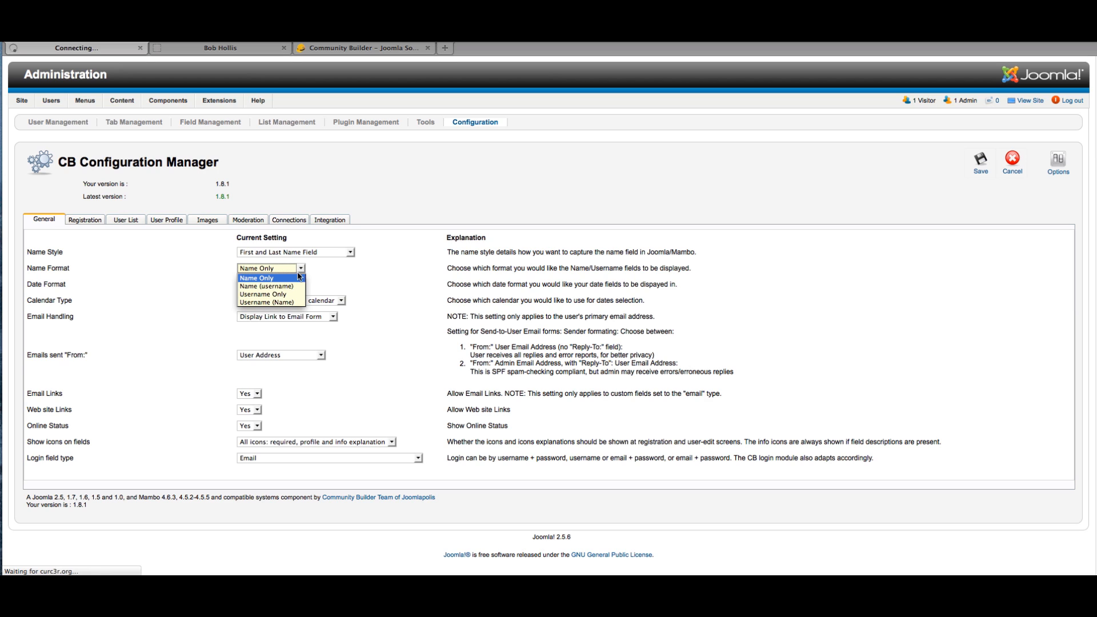
click(268, 279)
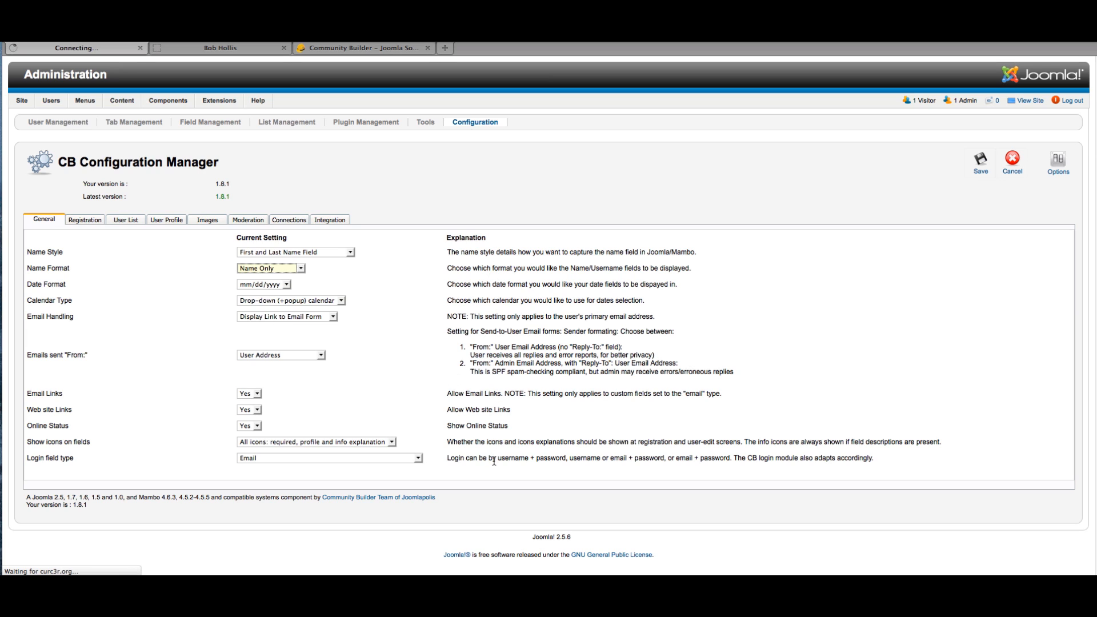
Review the Registration settings, including the approval options, email texts, introduction text and terms and conditions
click(86, 220)
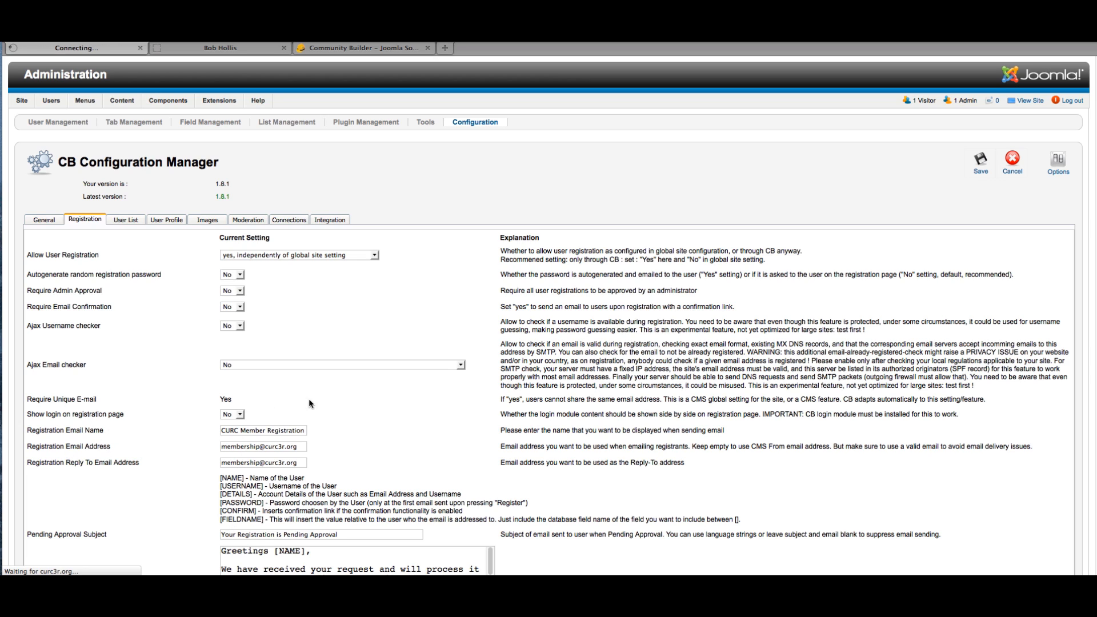
scroll(993, 443, down, 10)
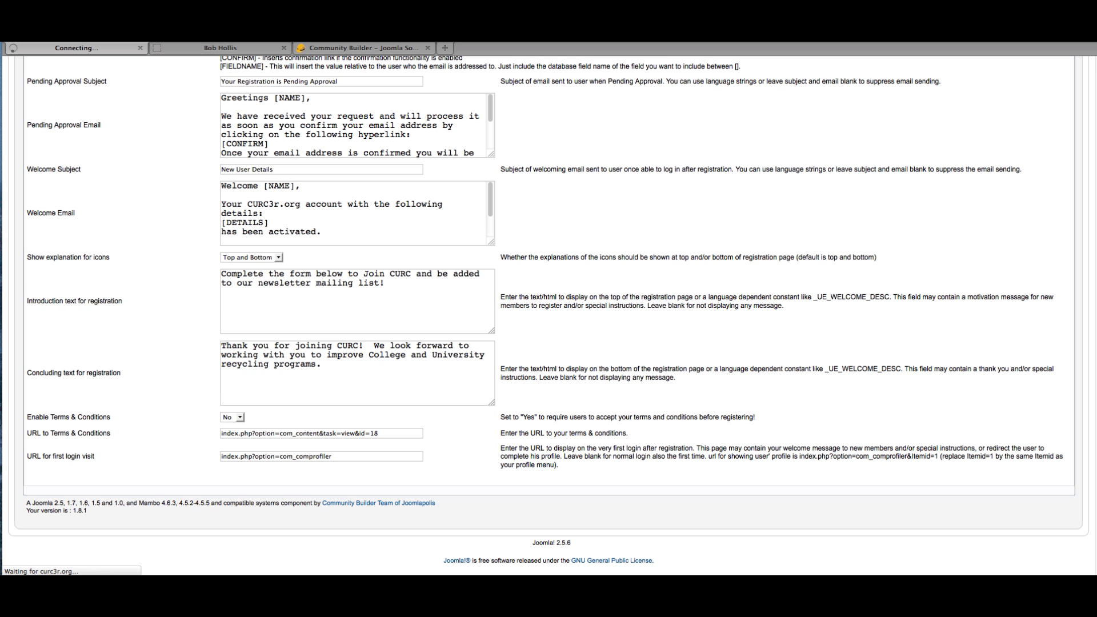
scroll(548, 314, up, 10)
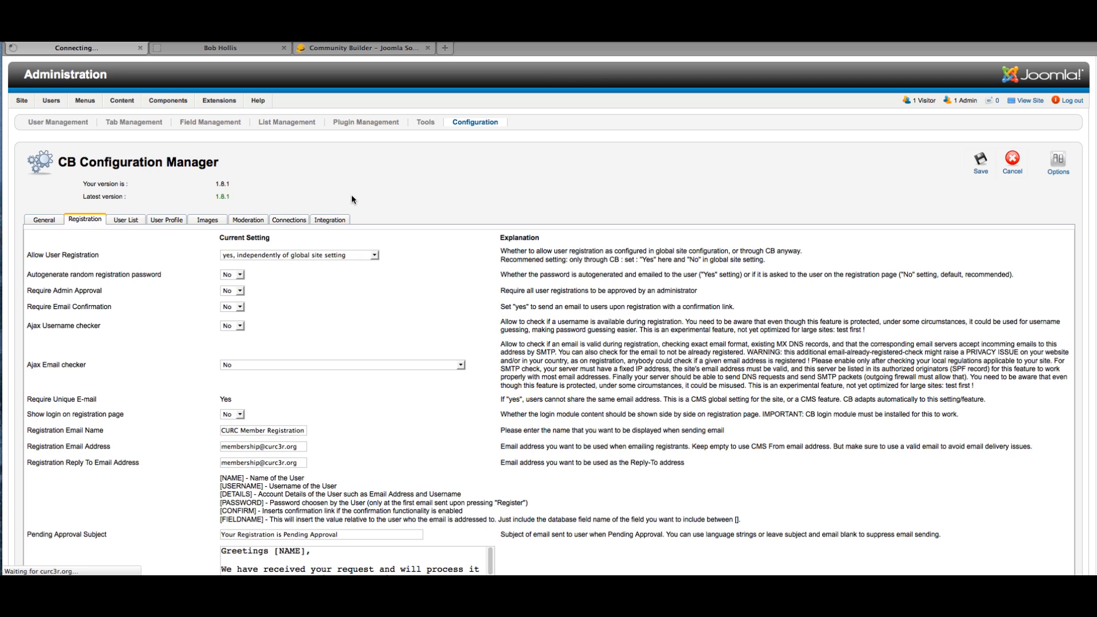
Review the Community Builder settings for User List, User Profile, Images and Moderation
click(126, 221)
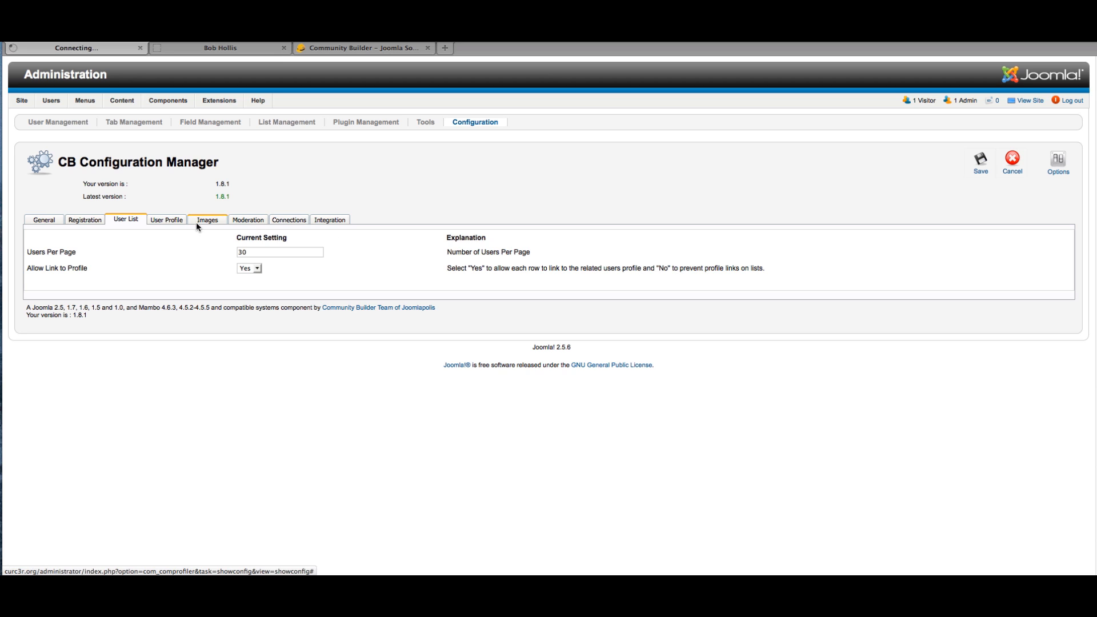
click(164, 221)
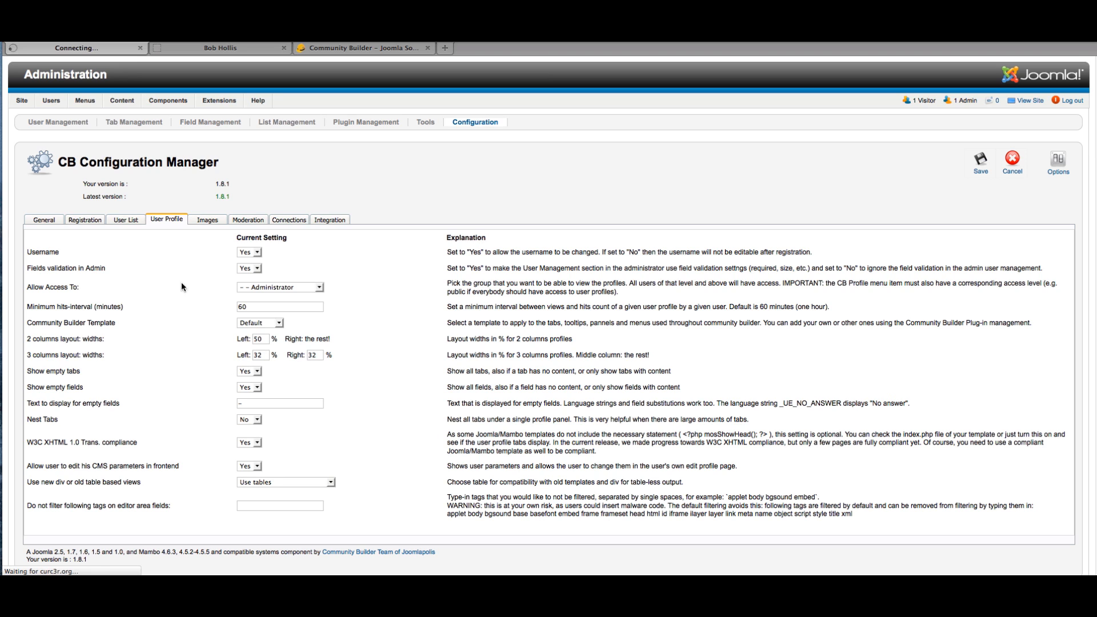
click(205, 223)
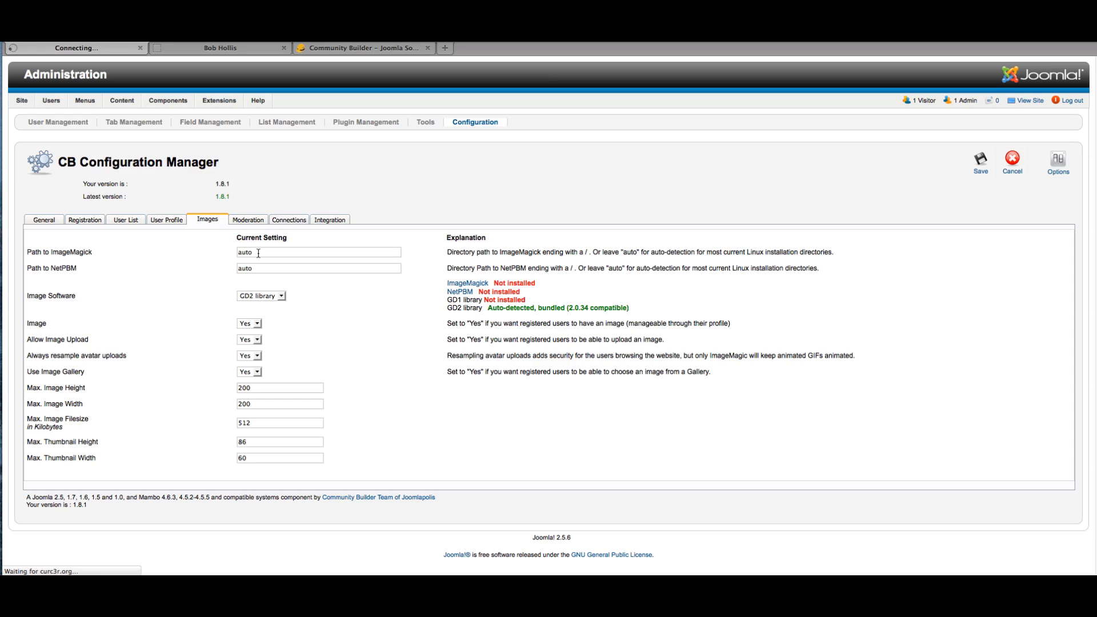
click(247, 221)
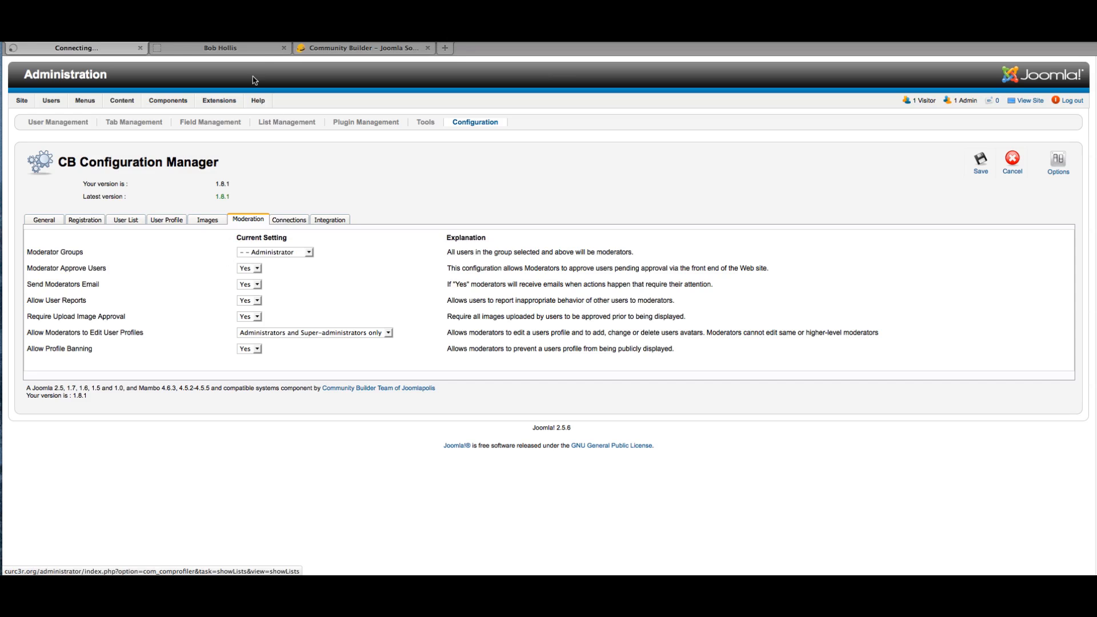
Check the CB Workflows module on the website's home page and return to the Community Builder configuration
click(246, 50)
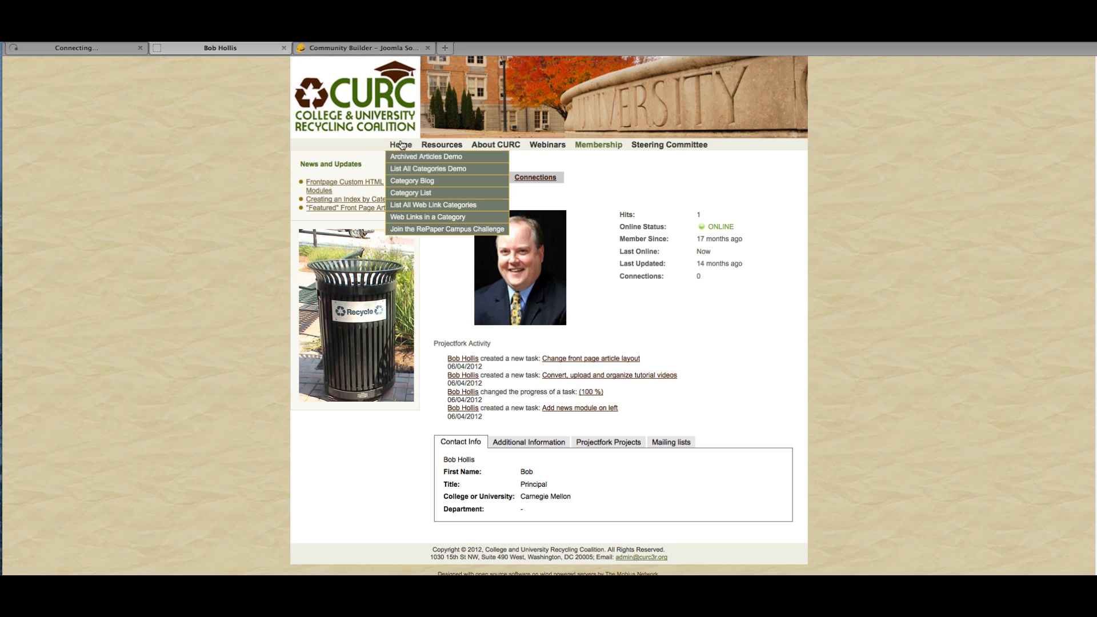
click(402, 145)
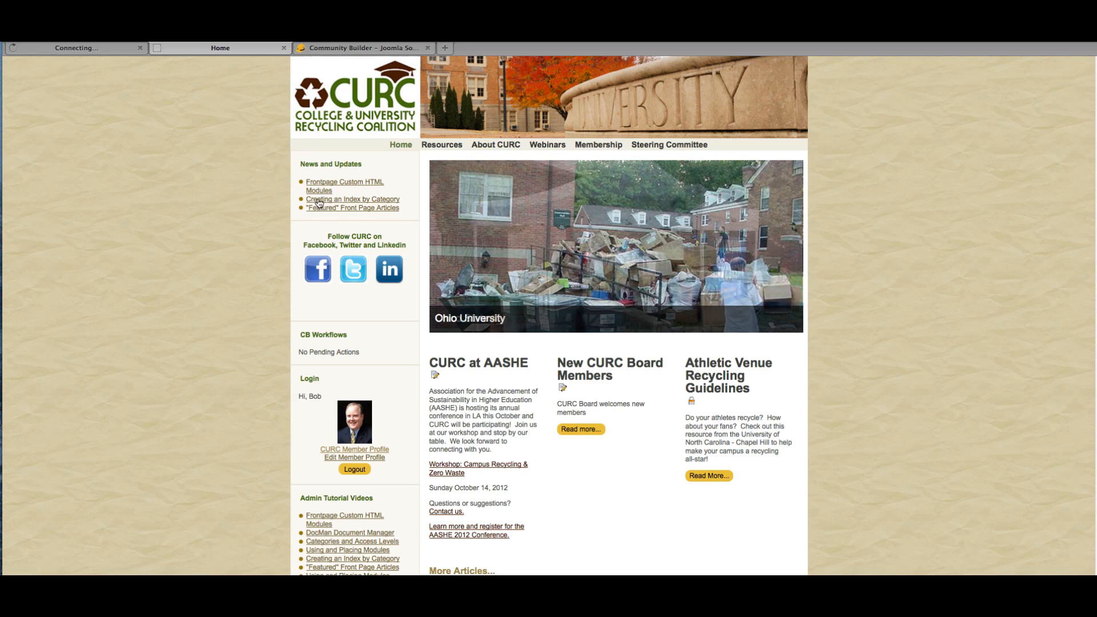
click(107, 49)
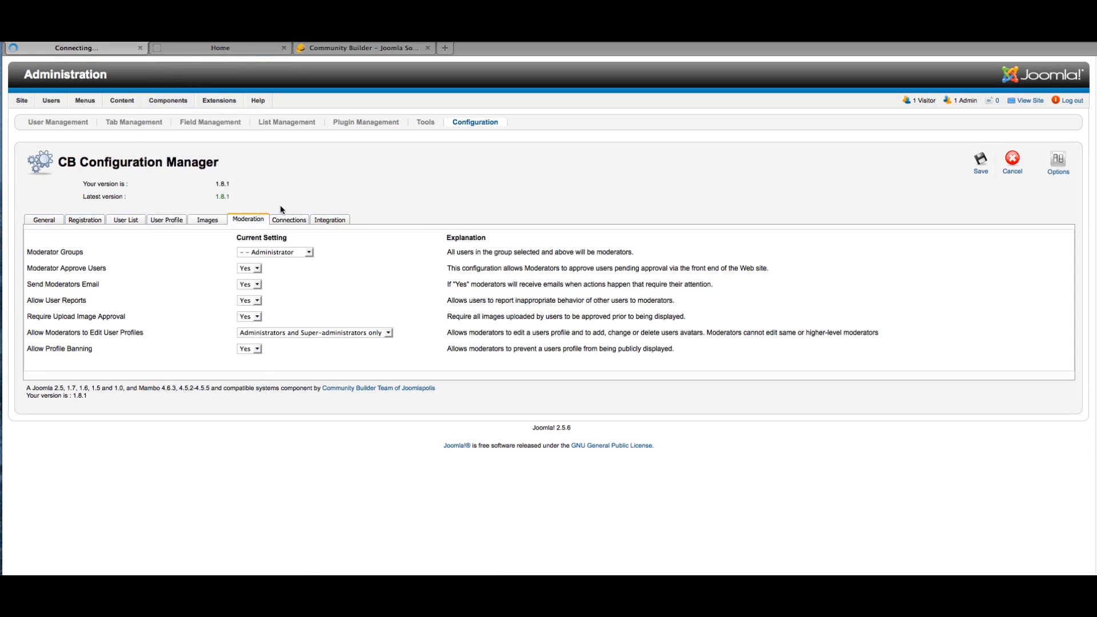
Review the Connections settings, including display type, mutual consent, notification method and connection types
click(292, 221)
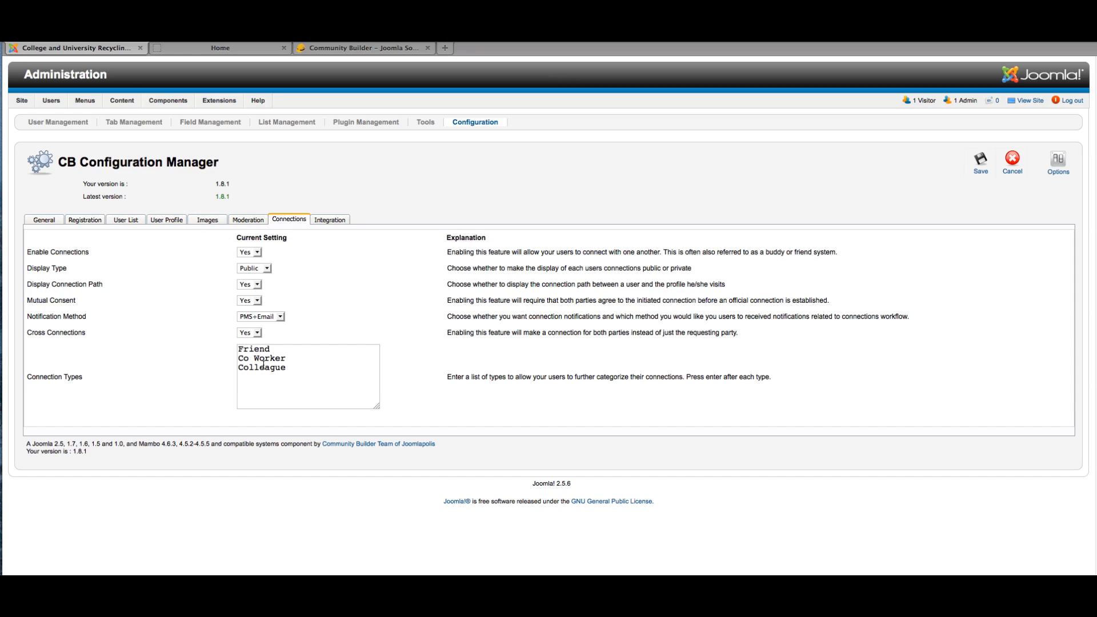
Review the Community Builder Integration settings, including version checking, and the maintenance tools such as Load Sample Data and Synchronize Users
click(289, 383)
click(327, 222)
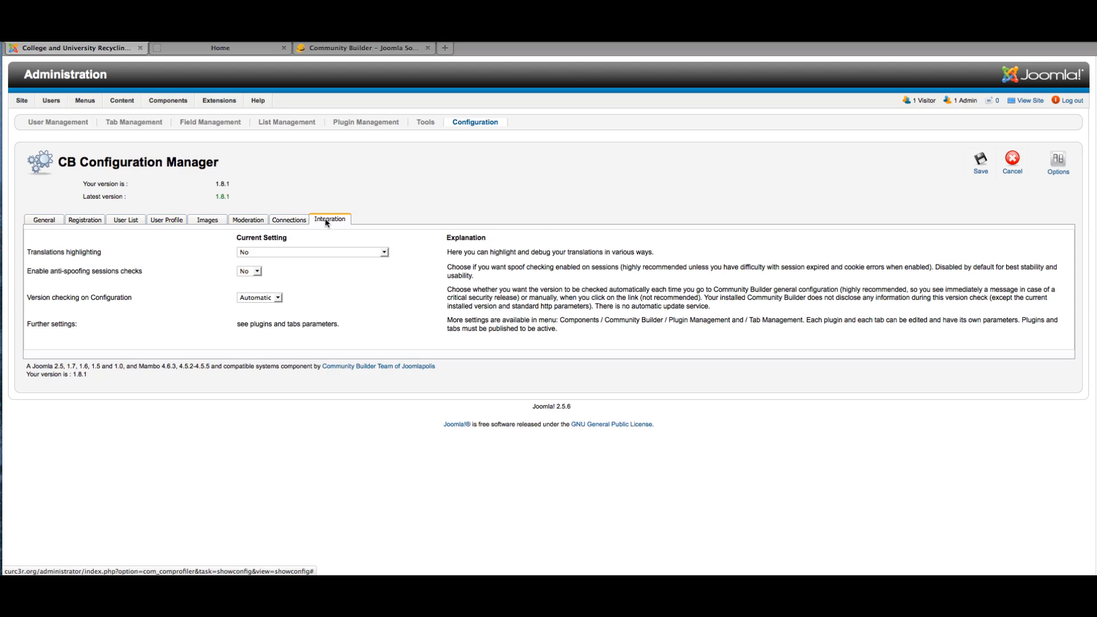
click(278, 298)
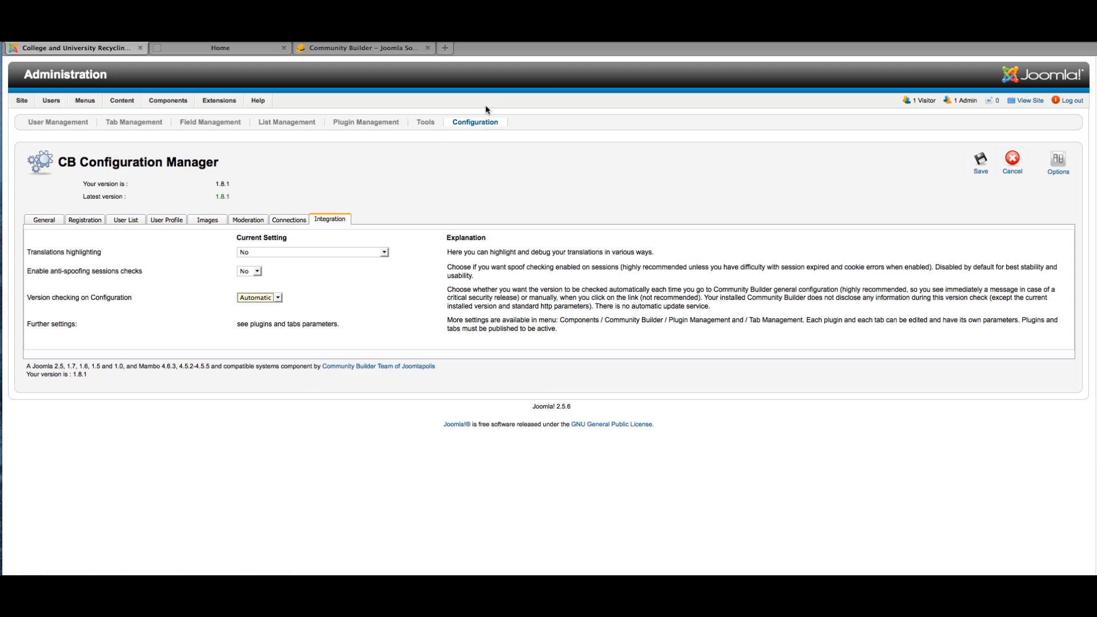
click(426, 123)
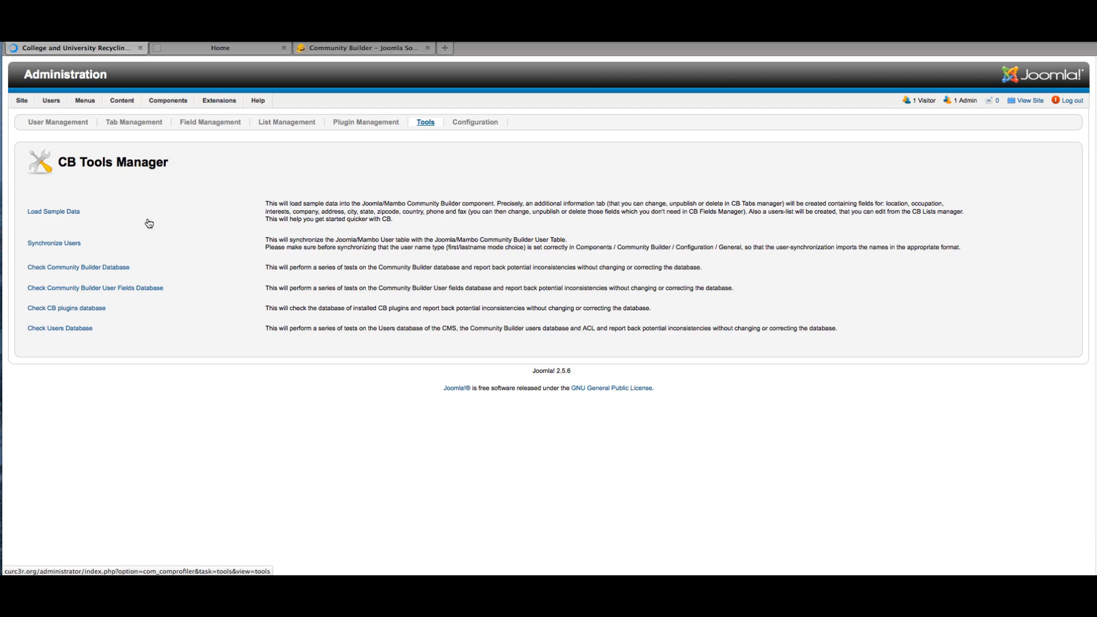
click(34, 212)
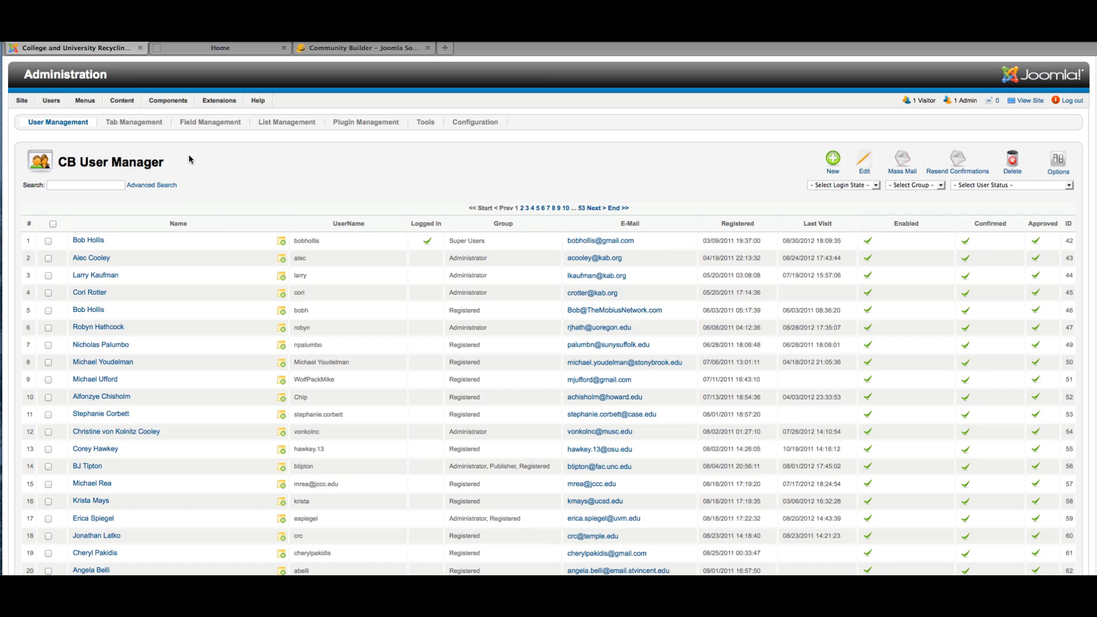
Show the Community Builder tab list, and view the CURC Member Profile page on the website for comparison
click(135, 123)
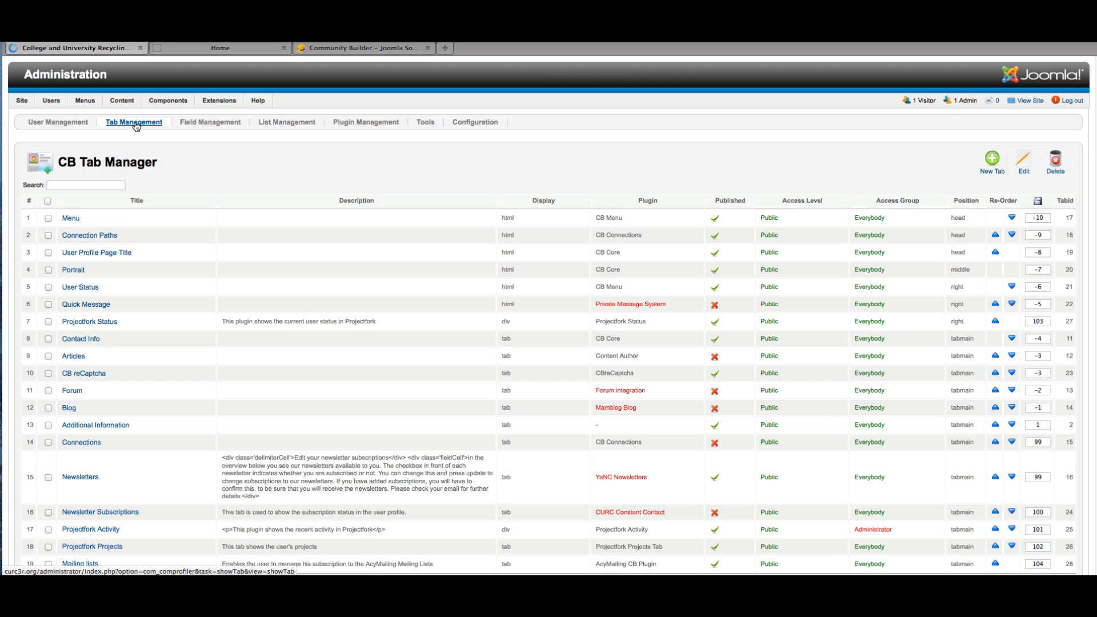
click(136, 123)
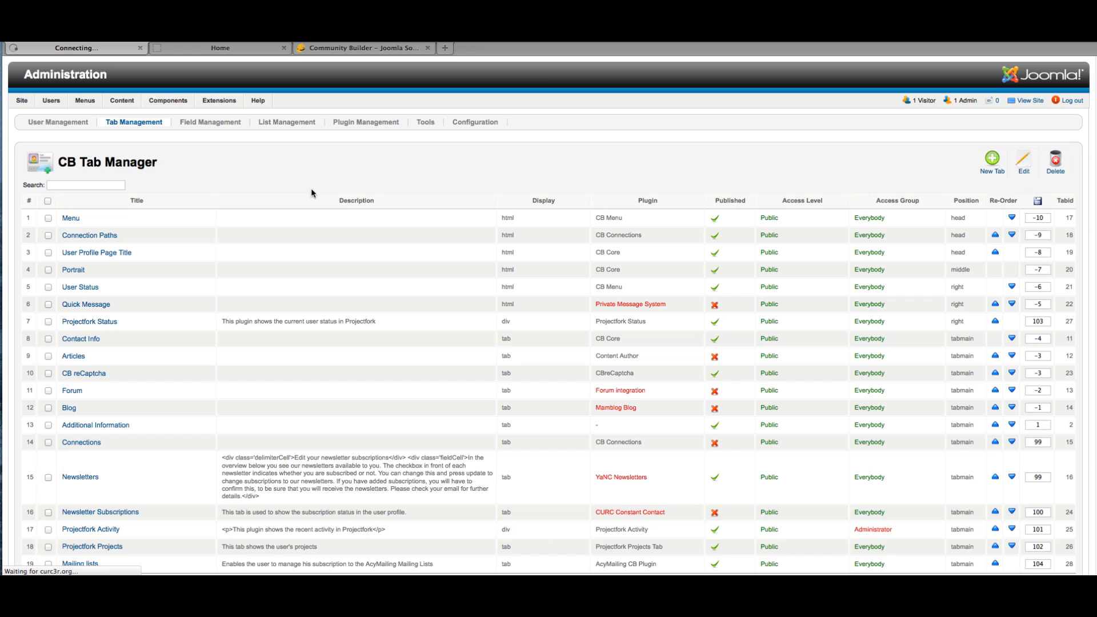
click(240, 48)
mouse_move(580, 145)
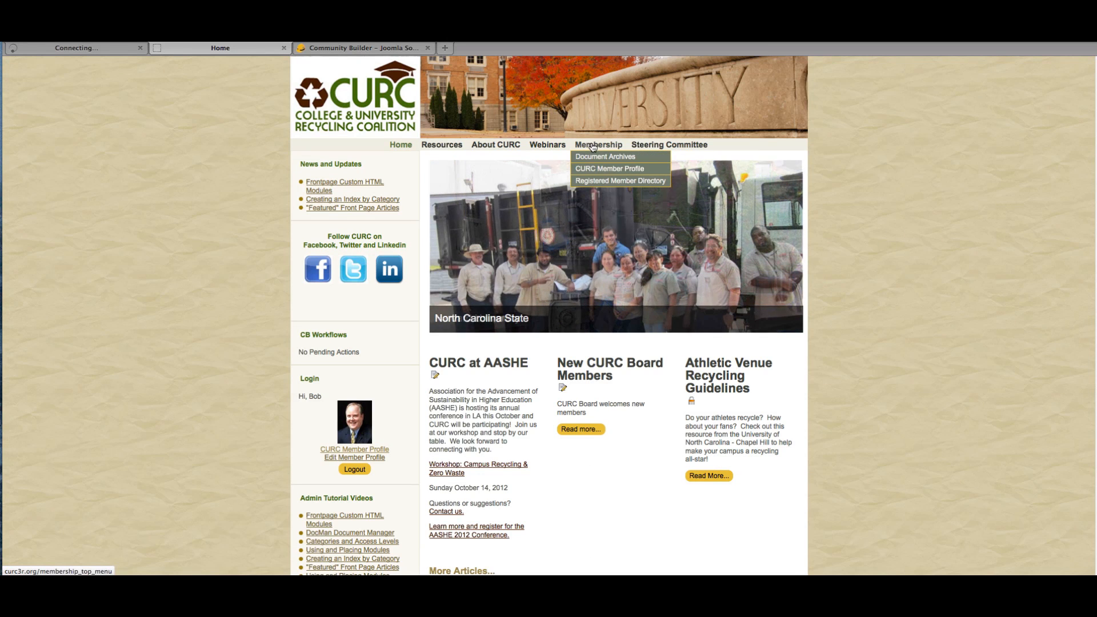
click(596, 170)
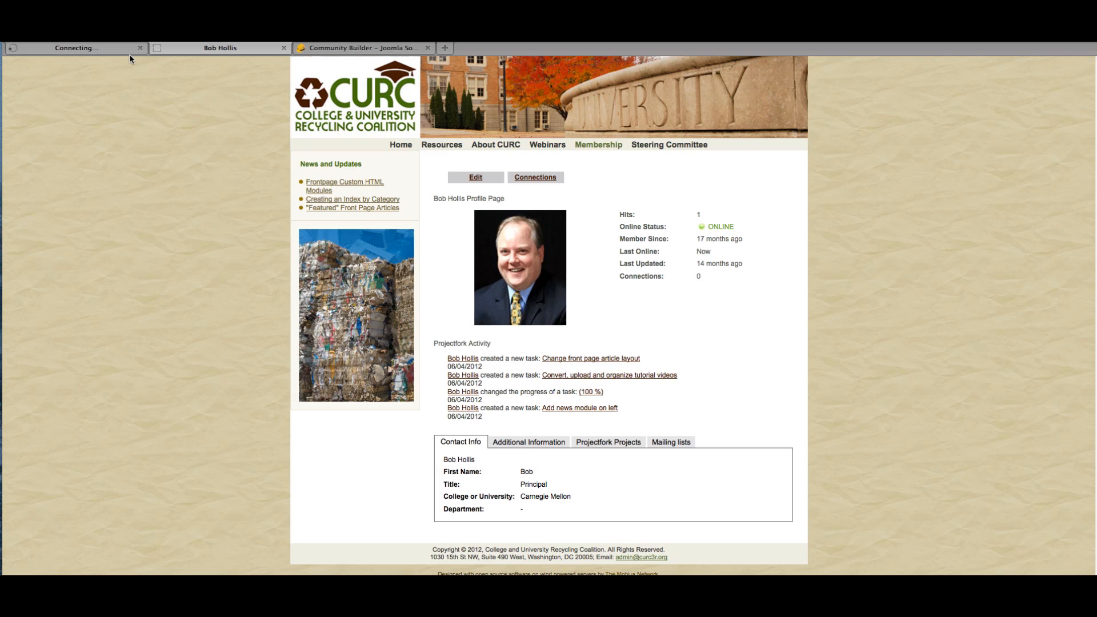
Return to the administration's tab list and review the tabs' plugins, published states, access groups, positions and order
click(129, 53)
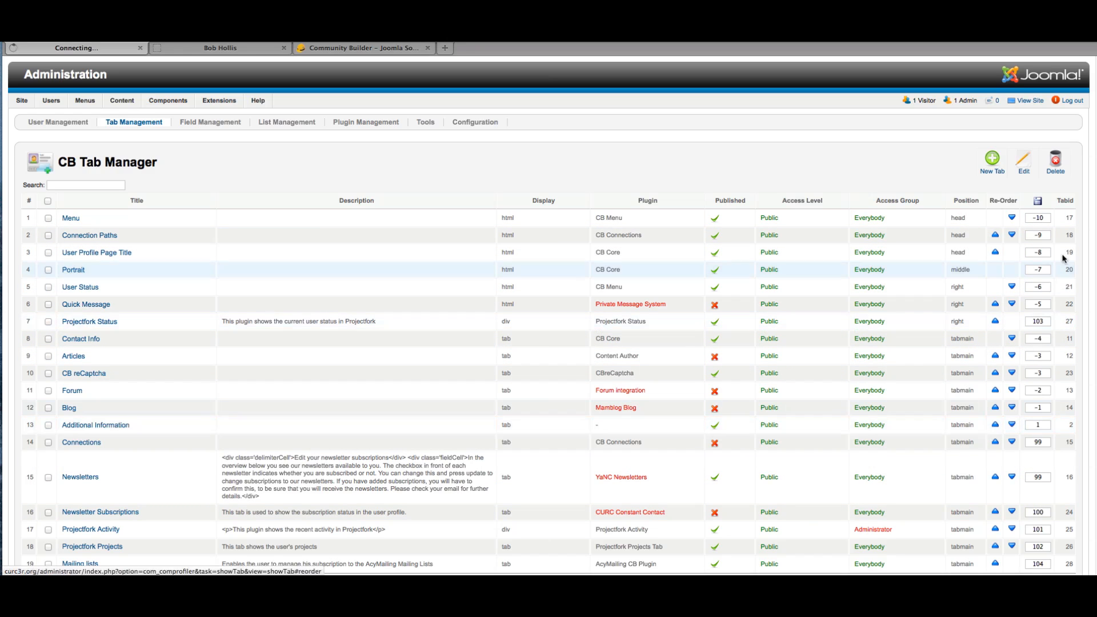
scroll(990, 434, down, 2)
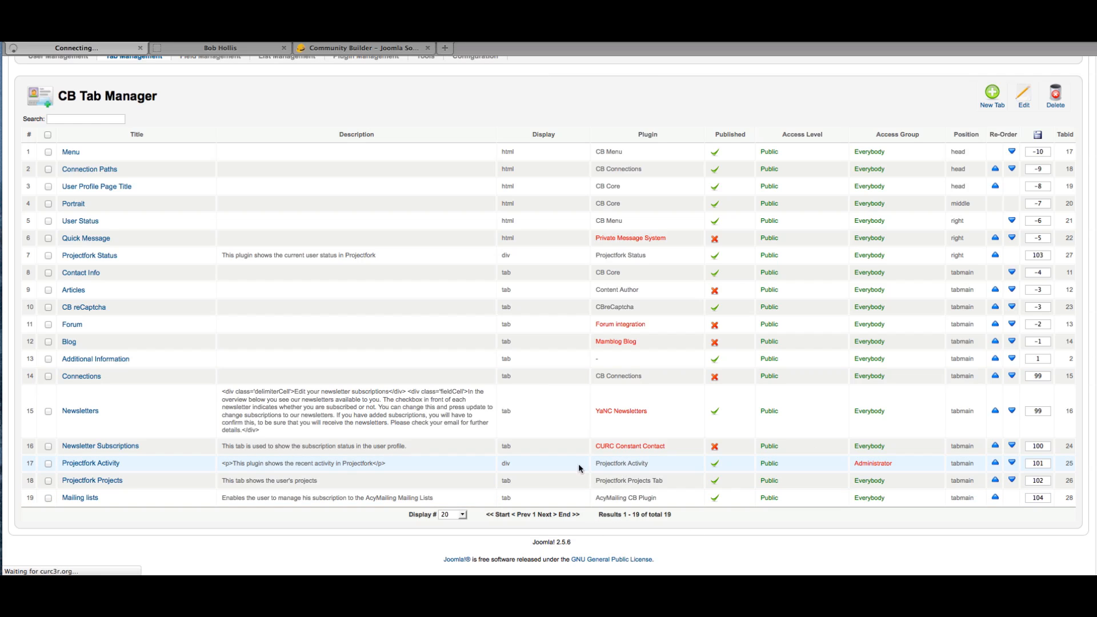
click(86, 464)
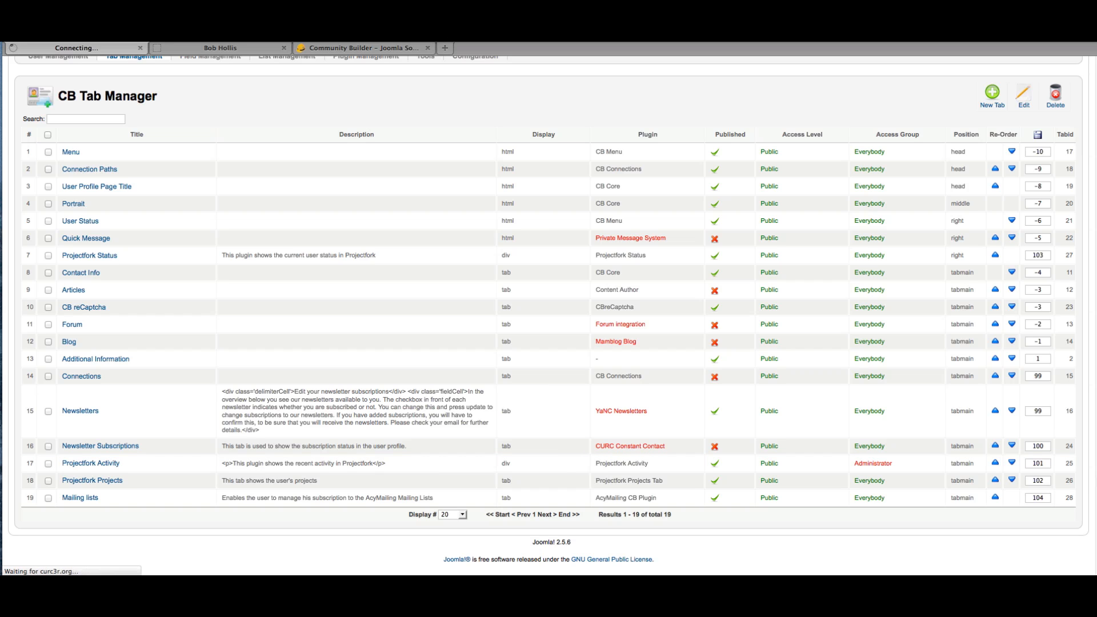
scroll(549, 316, up, 2)
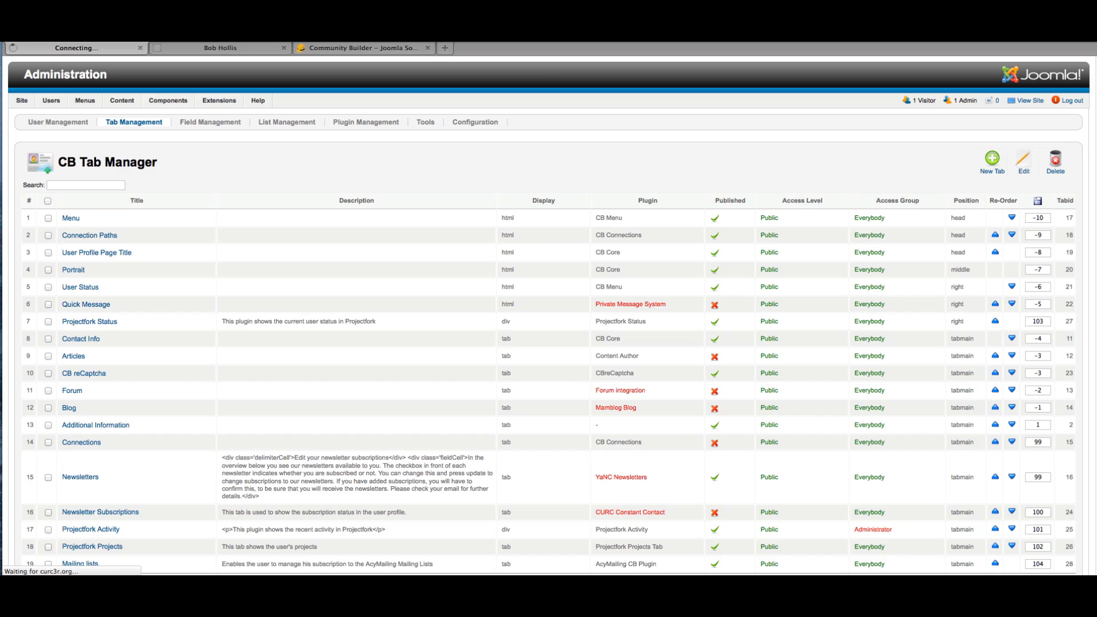
scroll(548, 308, down, 3)
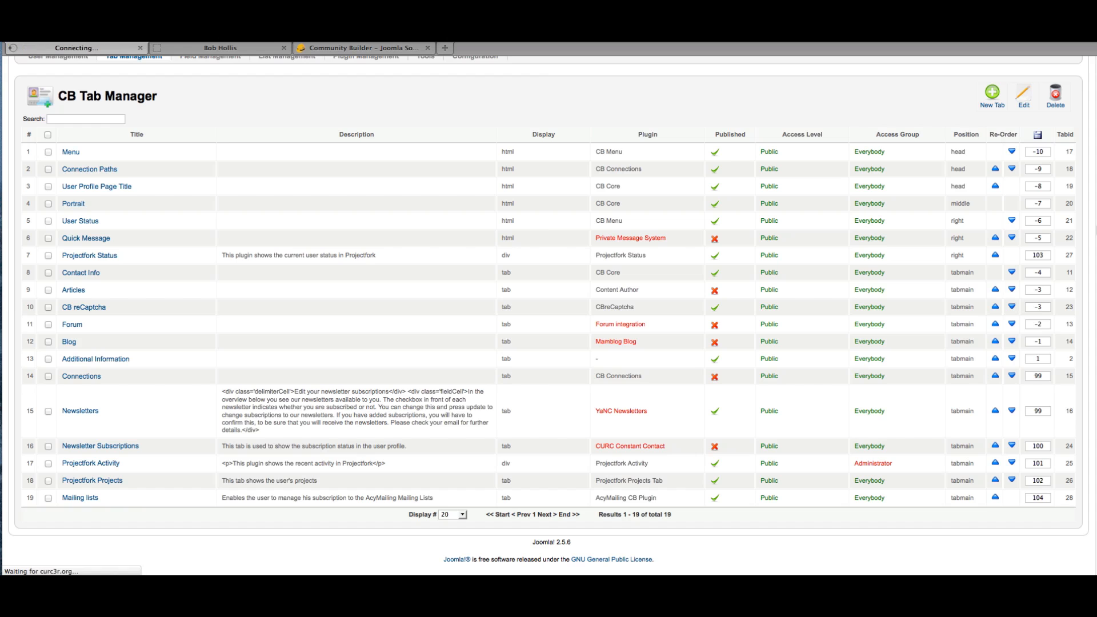
scroll(549, 308, up, 3)
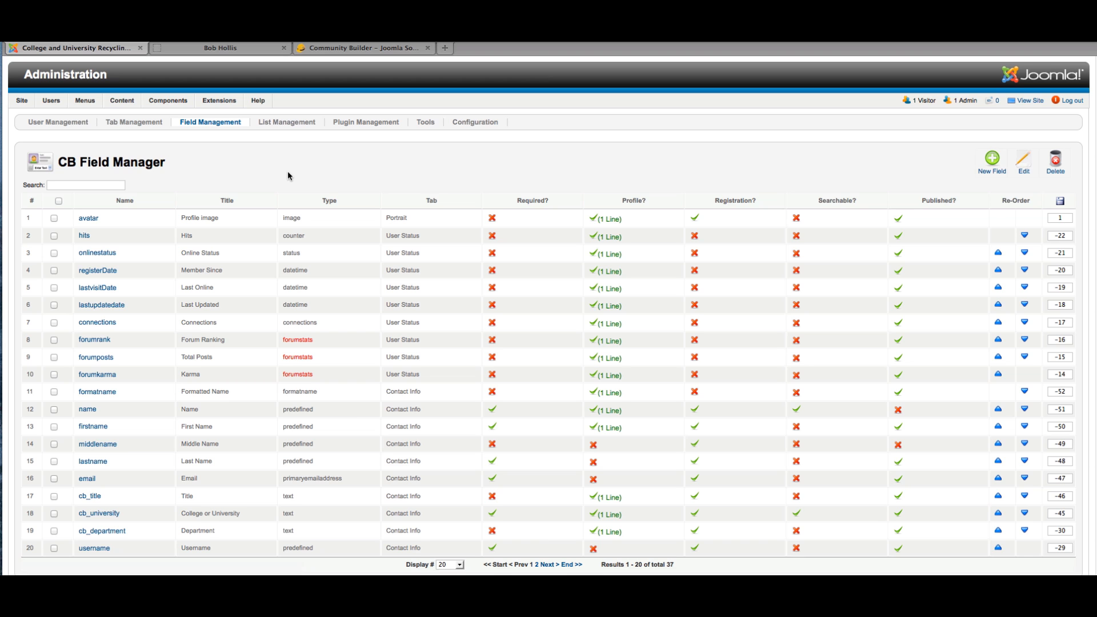
Return to the CURC website's home page and log out of the member account
click(231, 48)
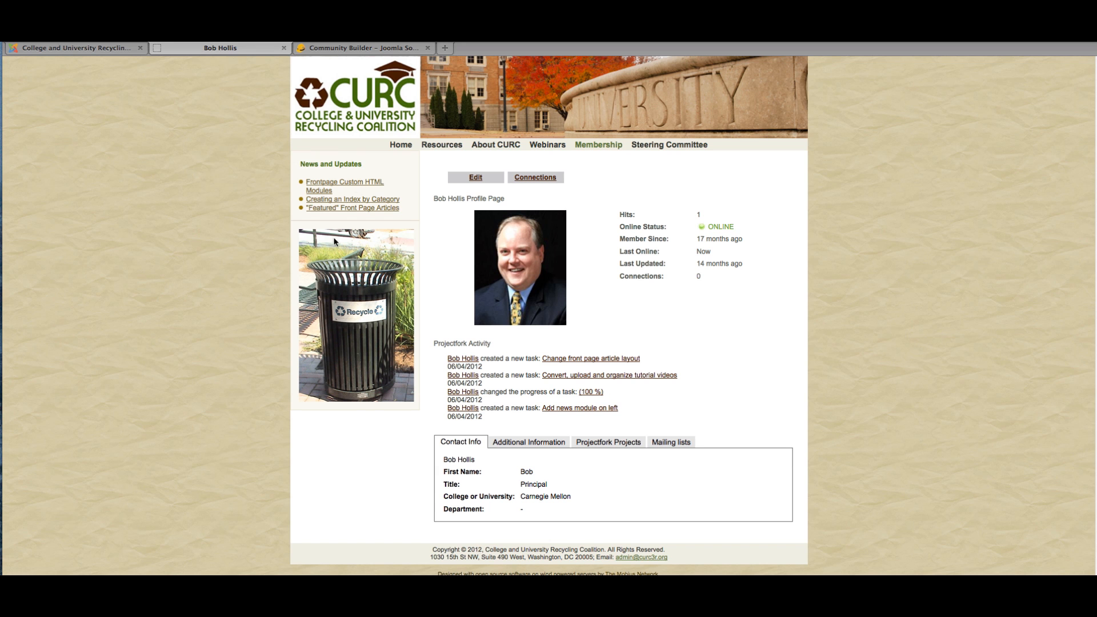
click(407, 150)
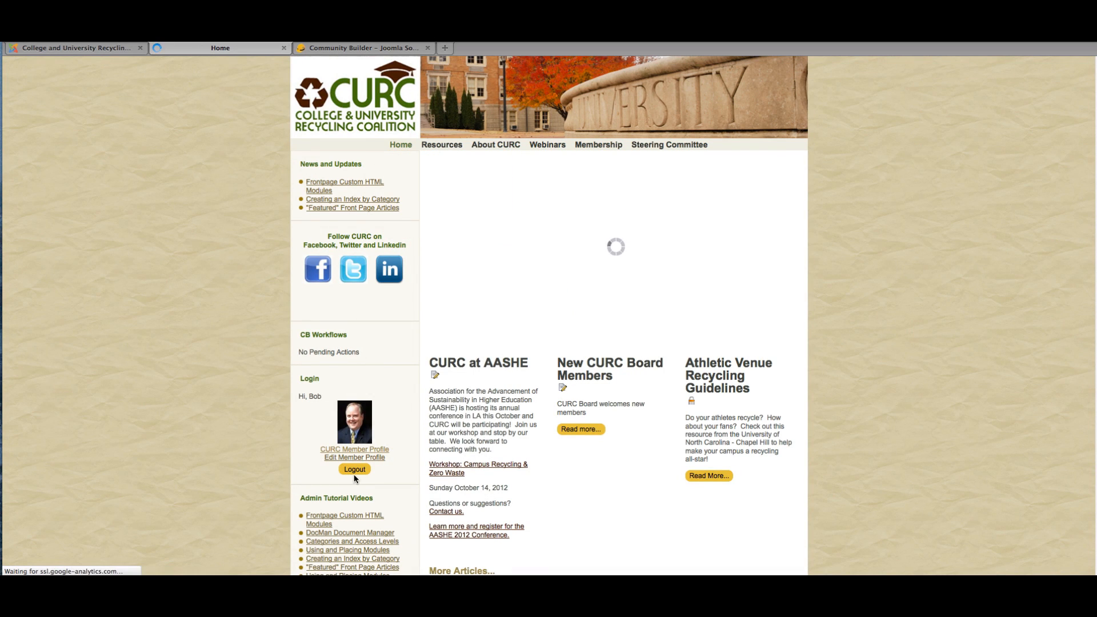
click(354, 469)
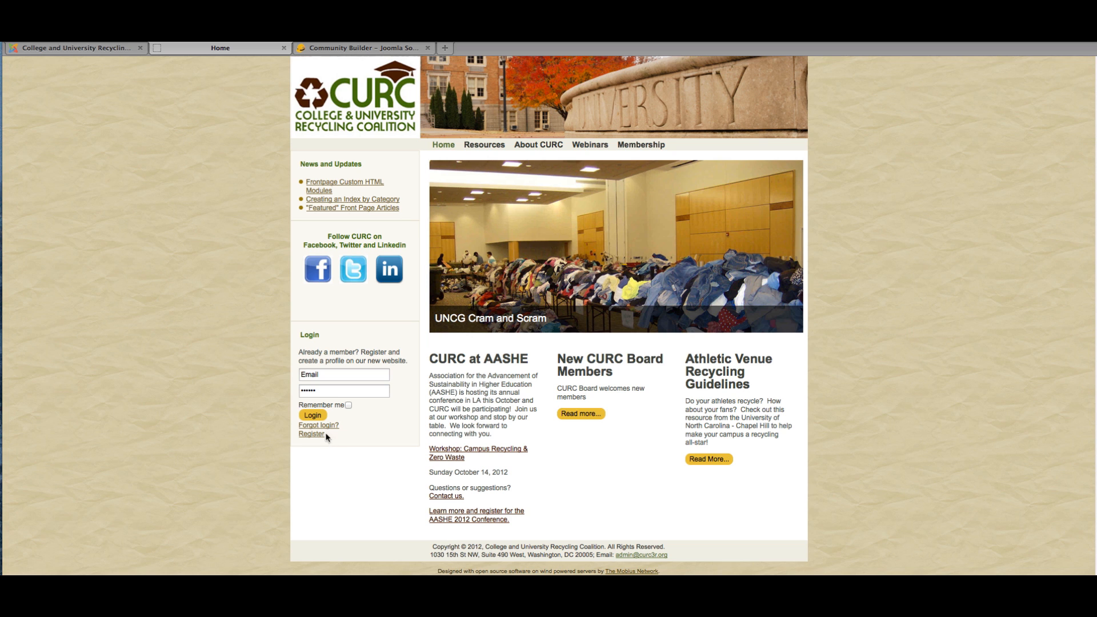
Examine the new-member registration form, from the profile image and required fields to the CAPTCHA and newsletter subscription
click(311, 434)
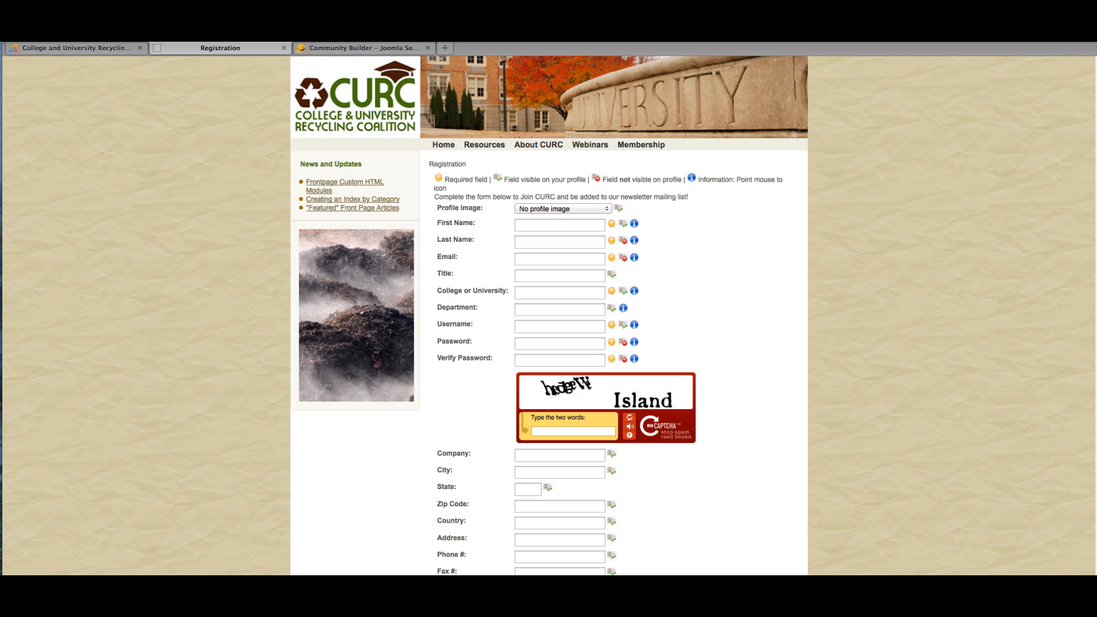
scroll(1094, 222, down, 3)
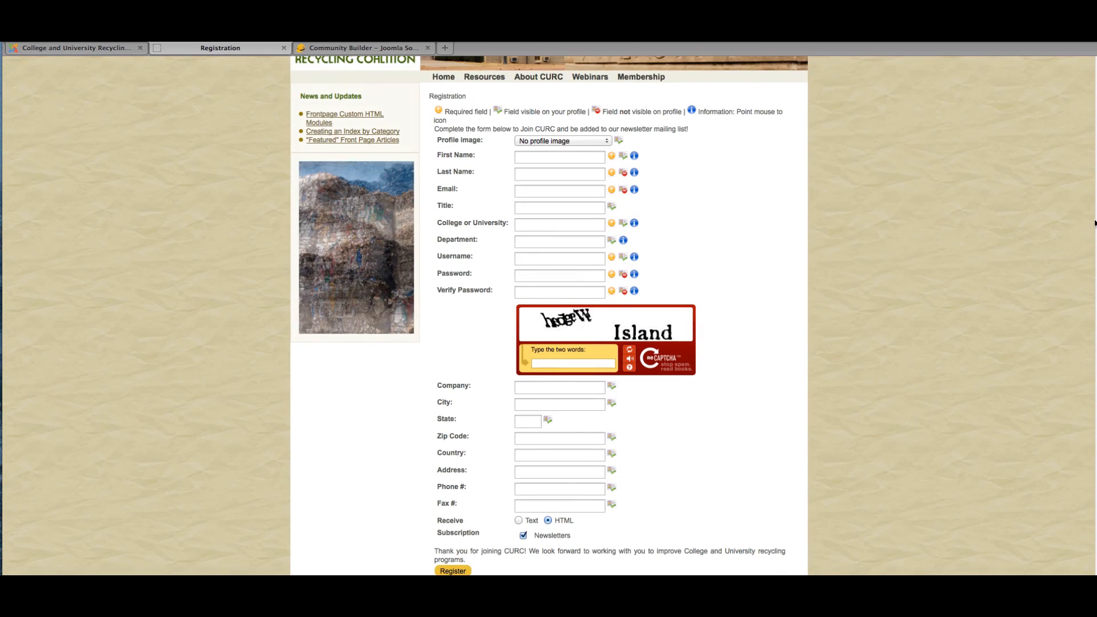
mouse_move(632, 160)
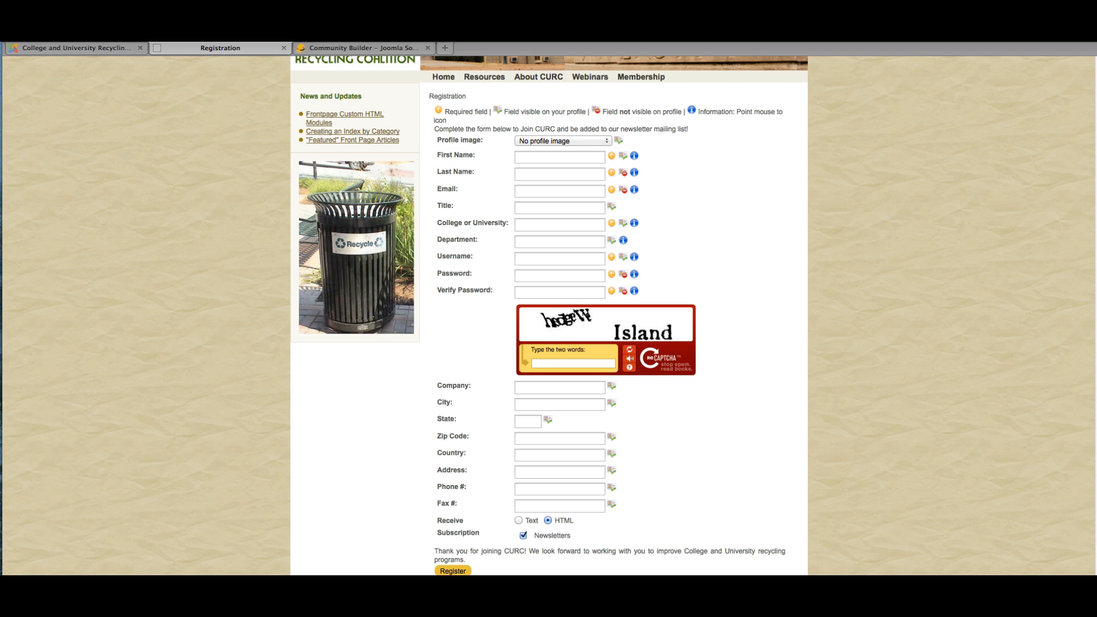
scroll(537, 479, down, 3)
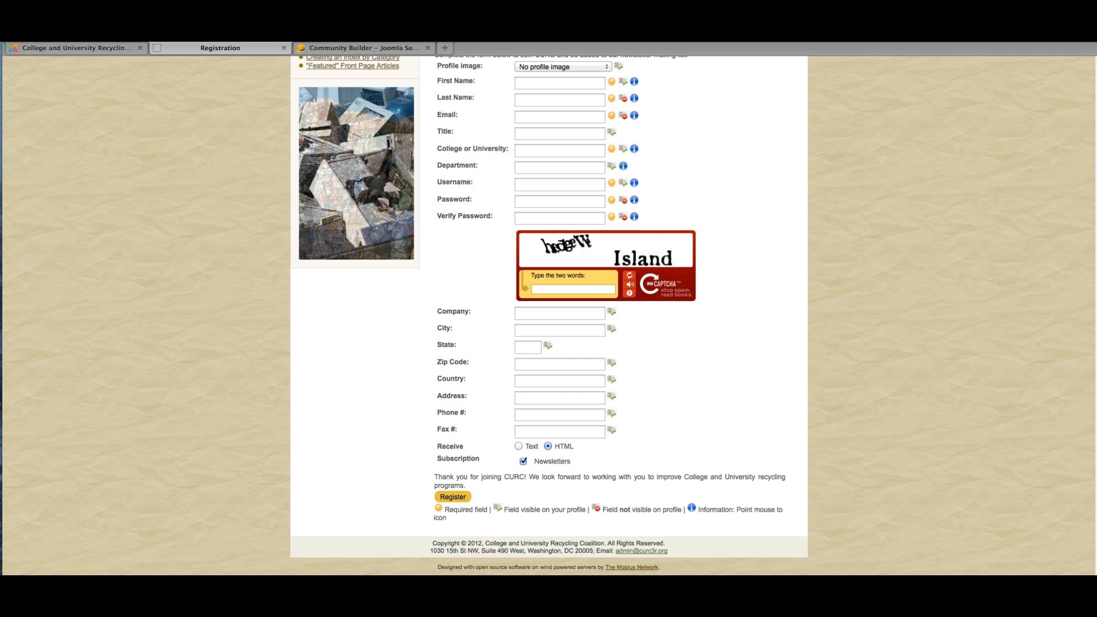
scroll(548, 315, up, 3)
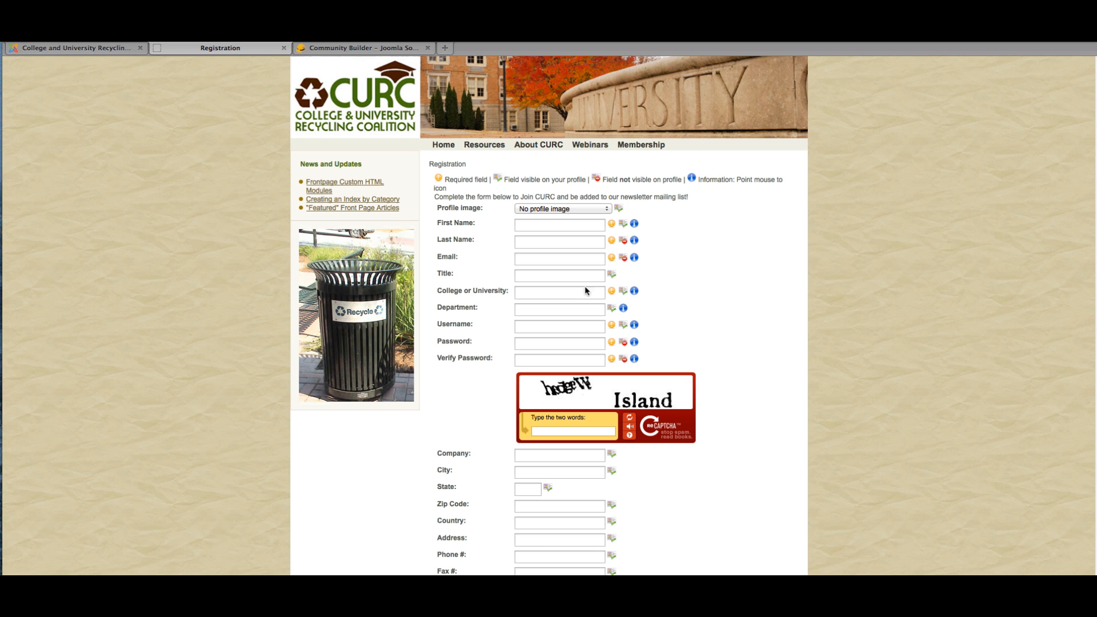
Set the Field Manager list in the administration to display 5000 entries per page
click(67, 49)
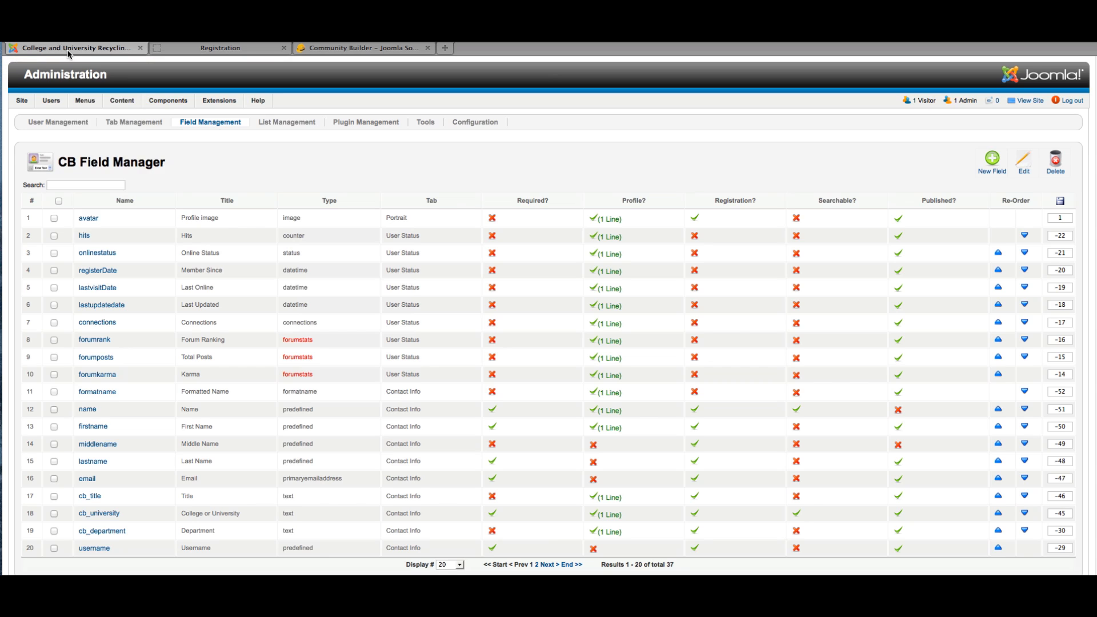
mouse_move(84, 100)
scroll(548, 315, down, 2)
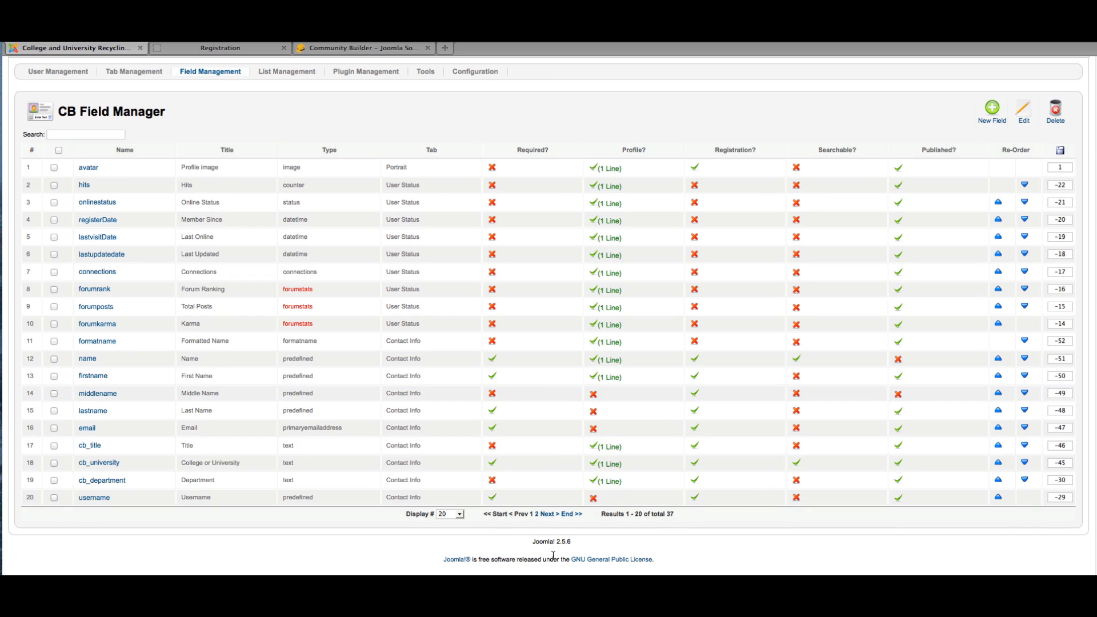
click(460, 514)
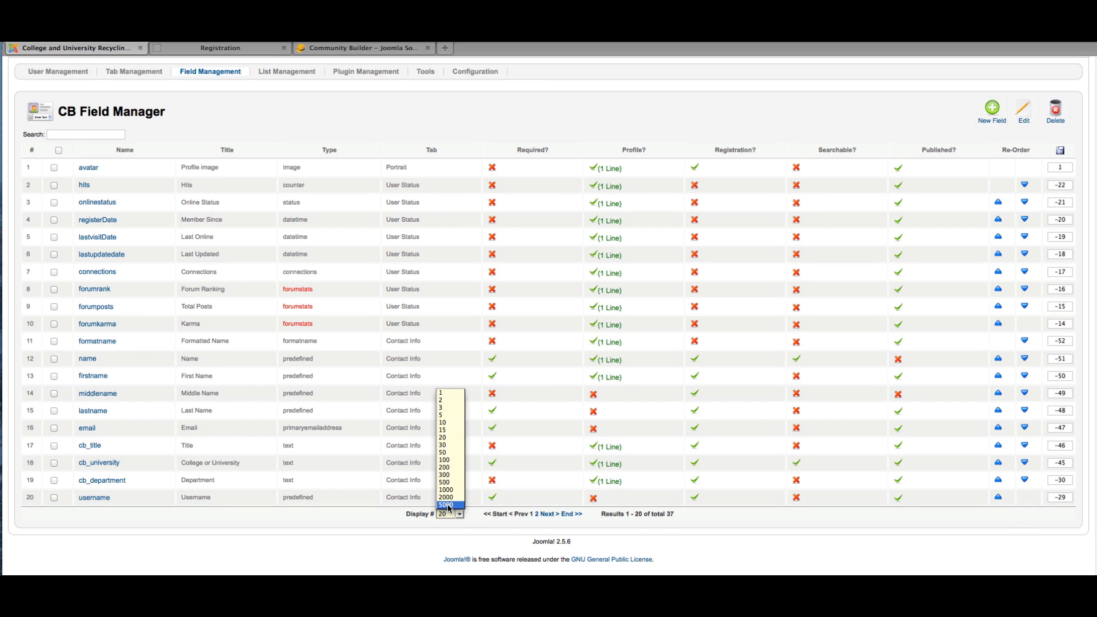
click(447, 505)
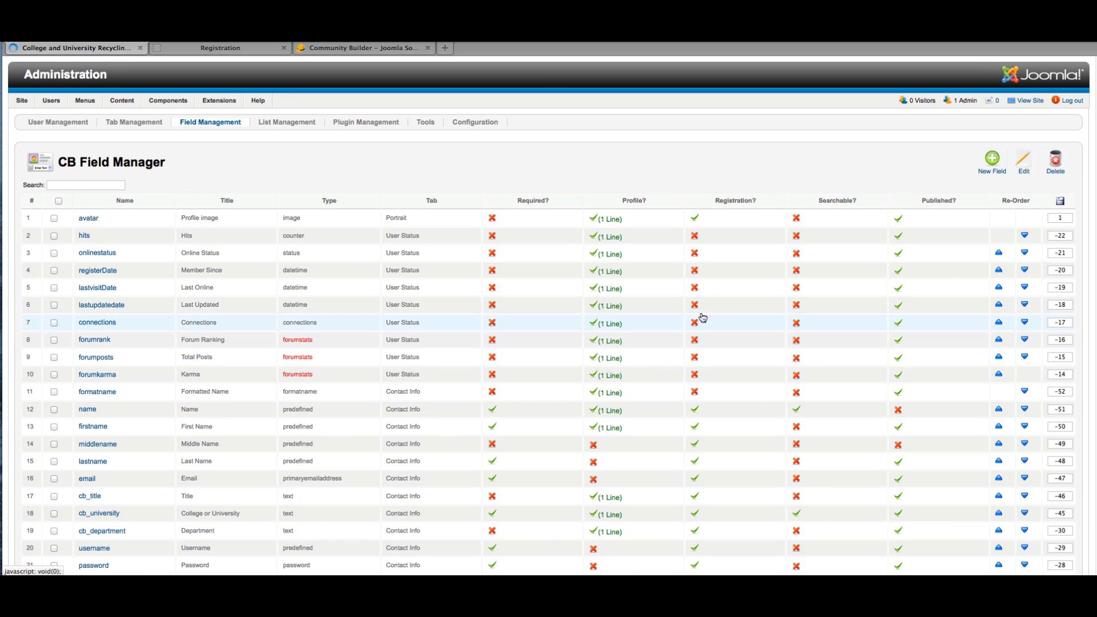
Review the full field list with its Required, Profile, Registration, Searchable and Published settings, and locate the option for adding a field
click(694, 218)
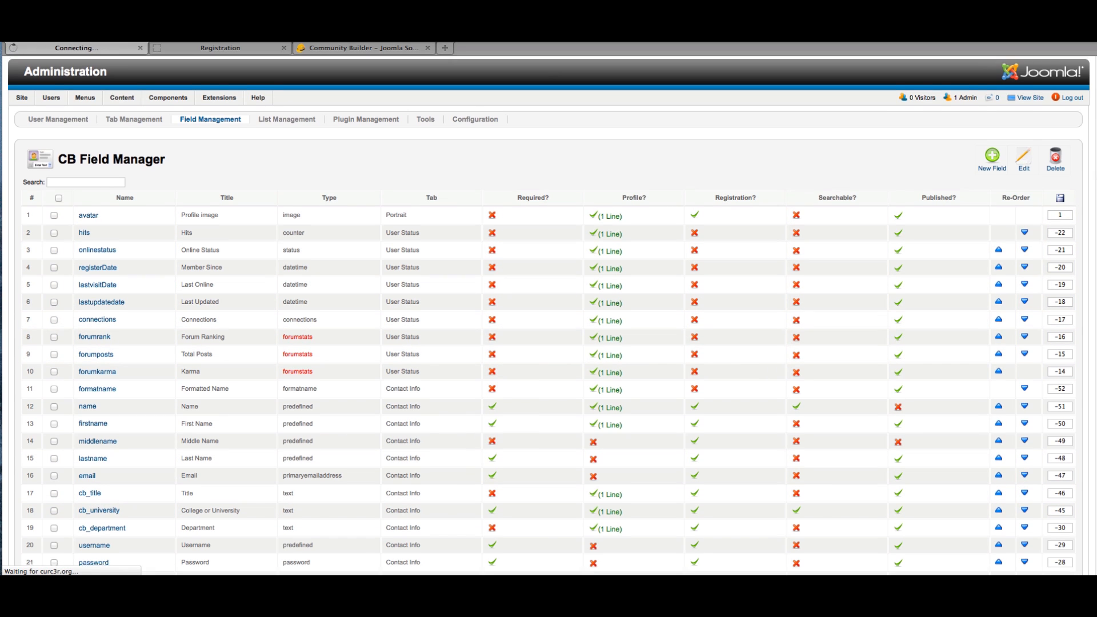
scroll(548, 314, down, 5)
scroll(549, 315, down, 2)
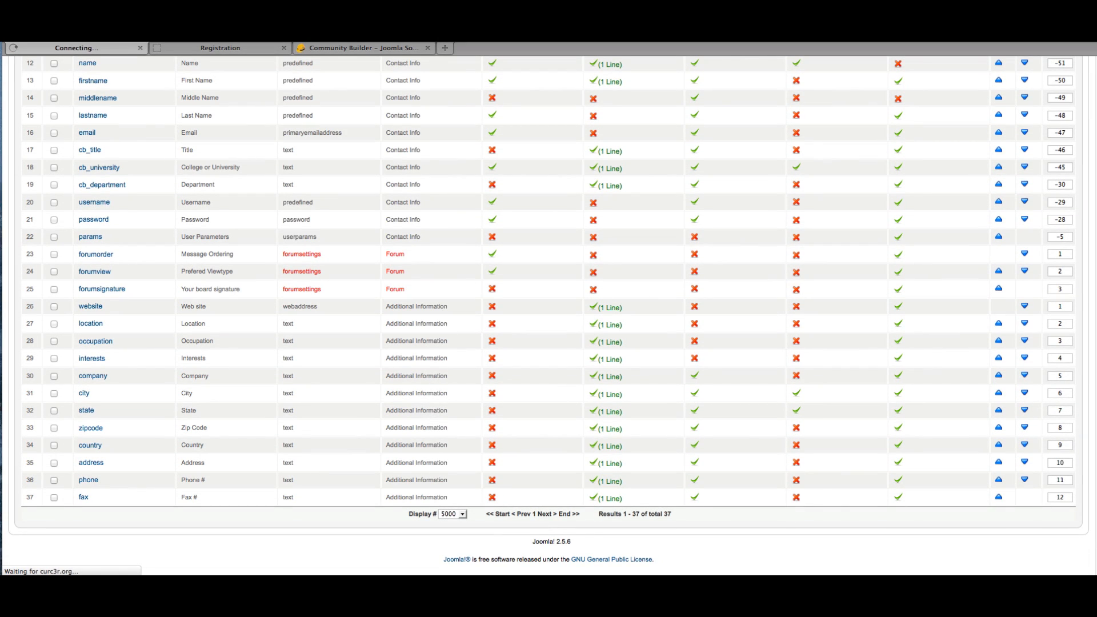
scroll(549, 314, up, 2)
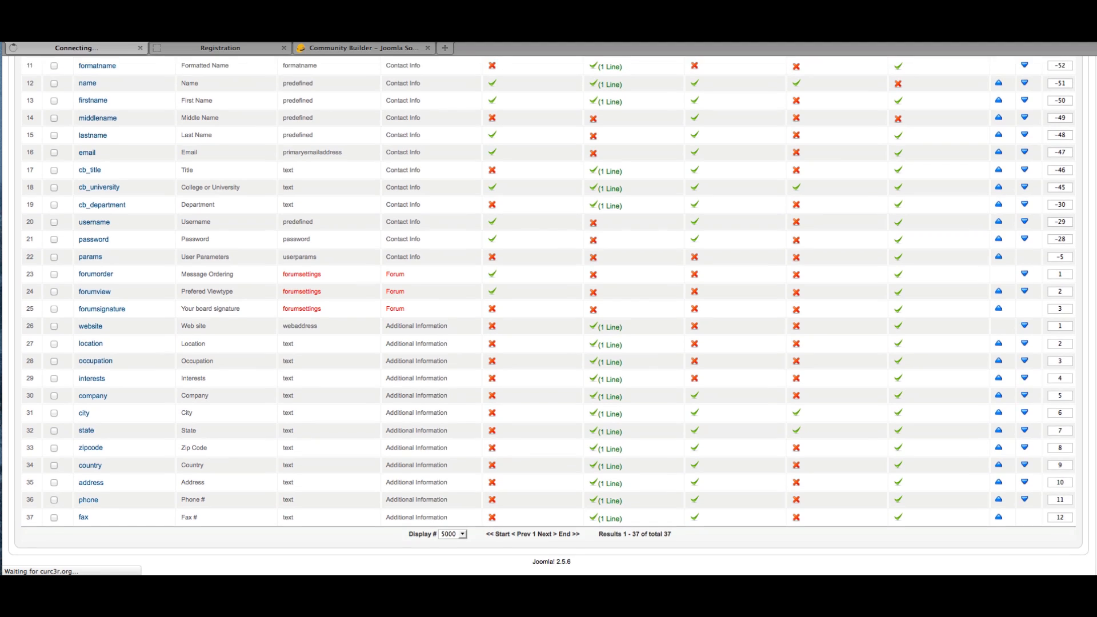
scroll(1086, 314, up, 5)
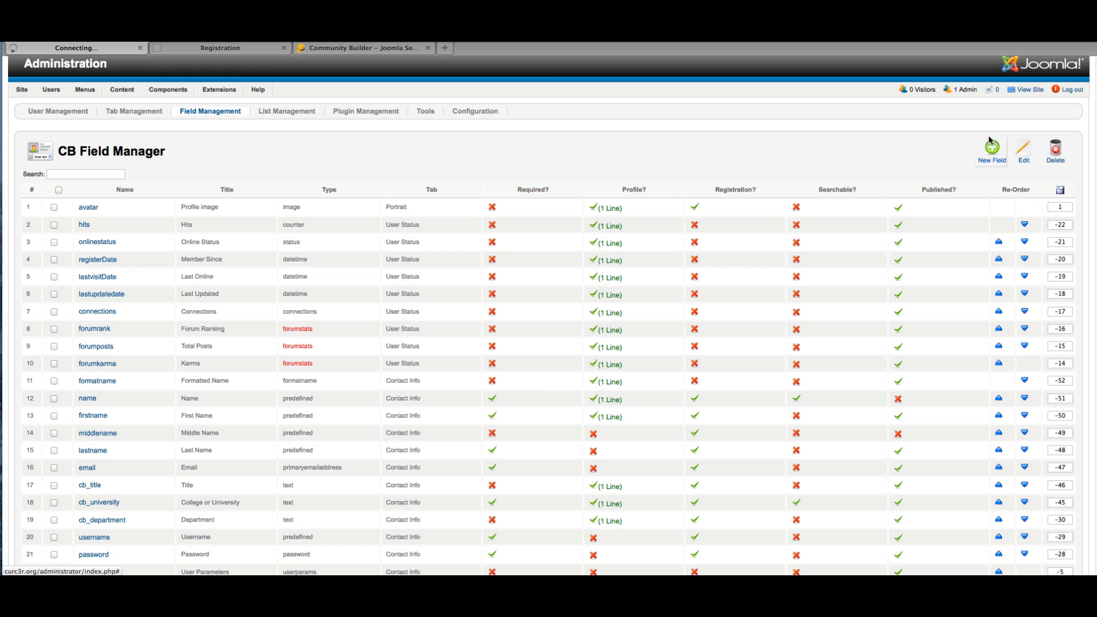
click(991, 147)
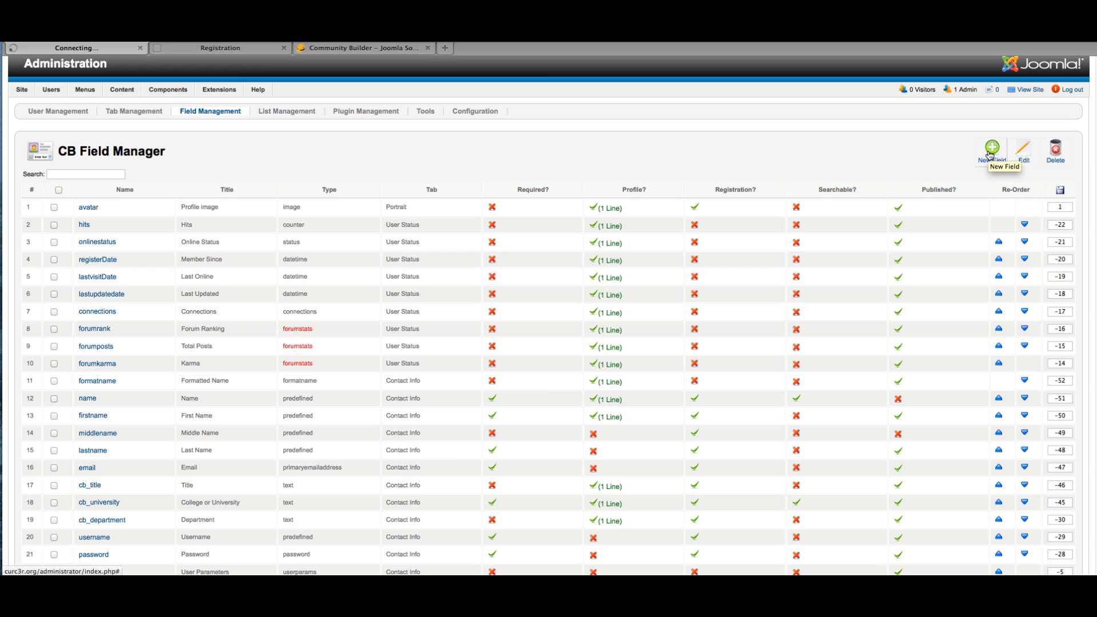
Open the Members List for editing in List Management and review its access, user group, sorting, filter and column settings
click(287, 112)
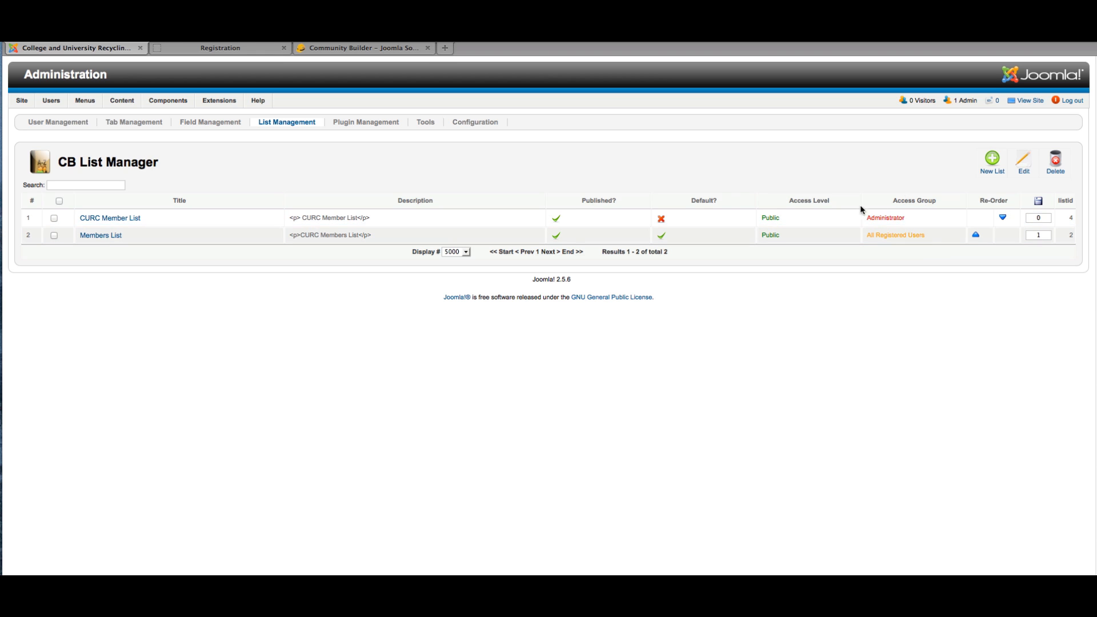
click(98, 237)
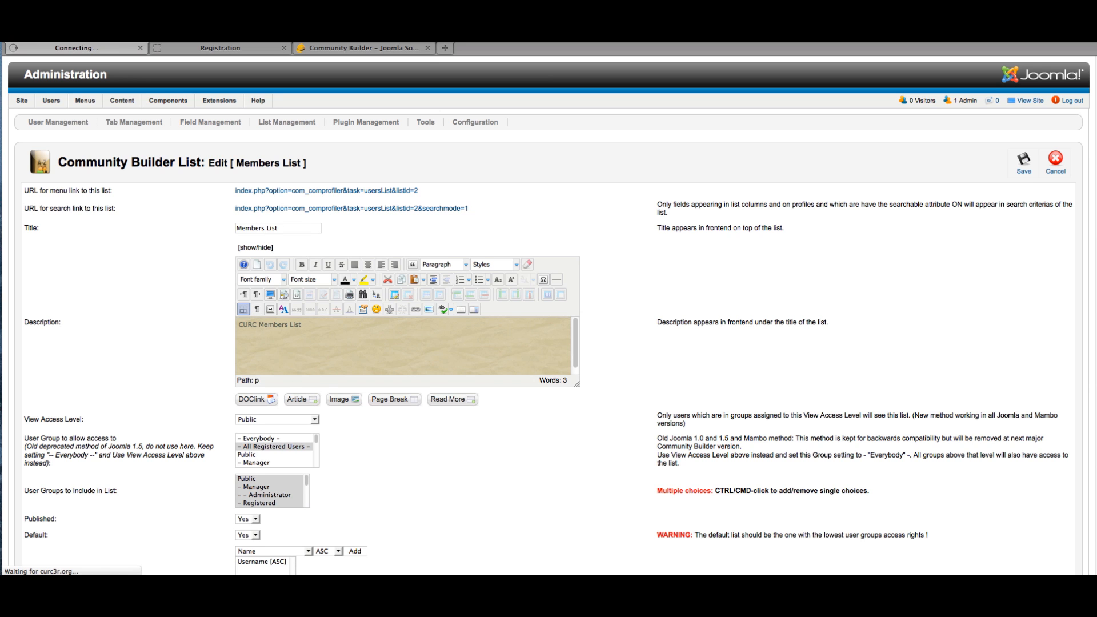
scroll(675, 153, down, 5)
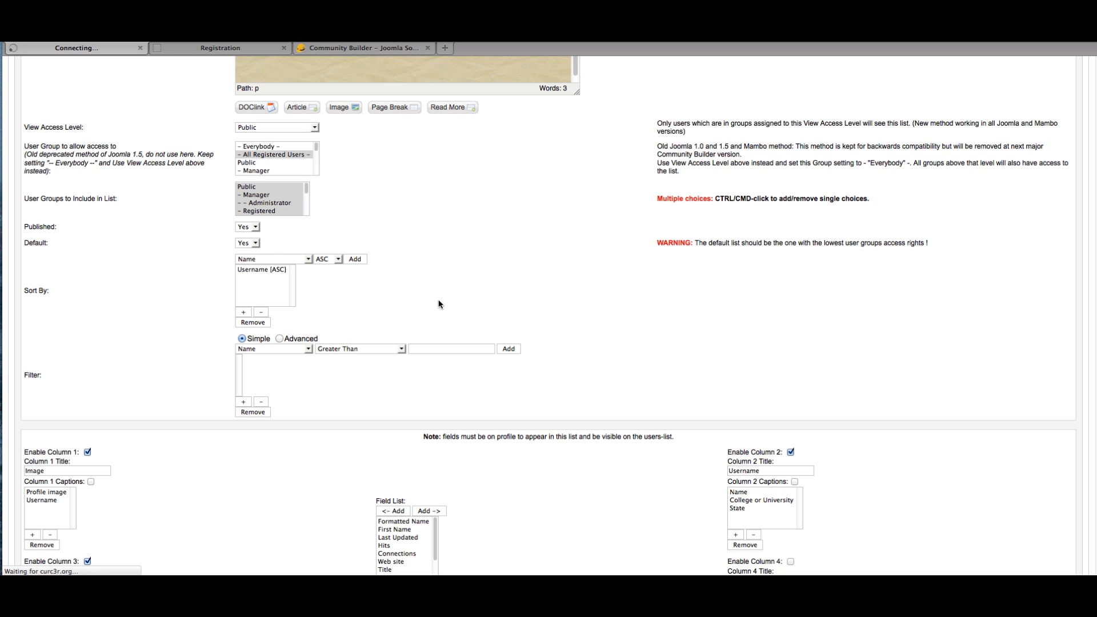
scroll(313, 271, down, 1)
scroll(397, 307, down, 10)
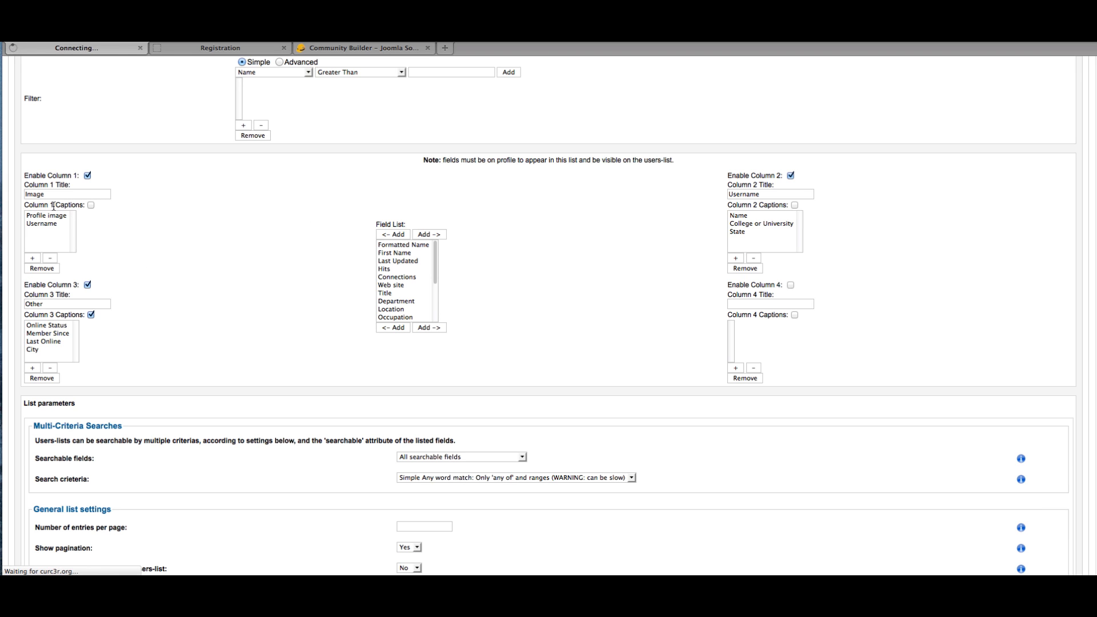
Switch to the CURC registration page and look through the About CURC, Webinars and Resources submenus
click(220, 48)
mouse_move(555, 144)
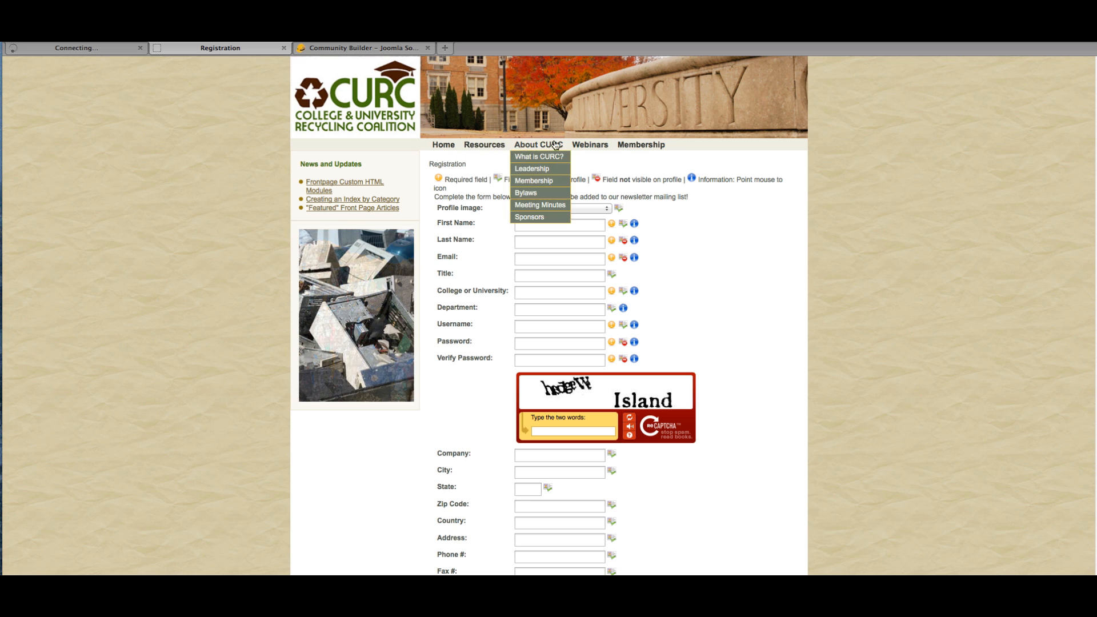
mouse_move(591, 146)
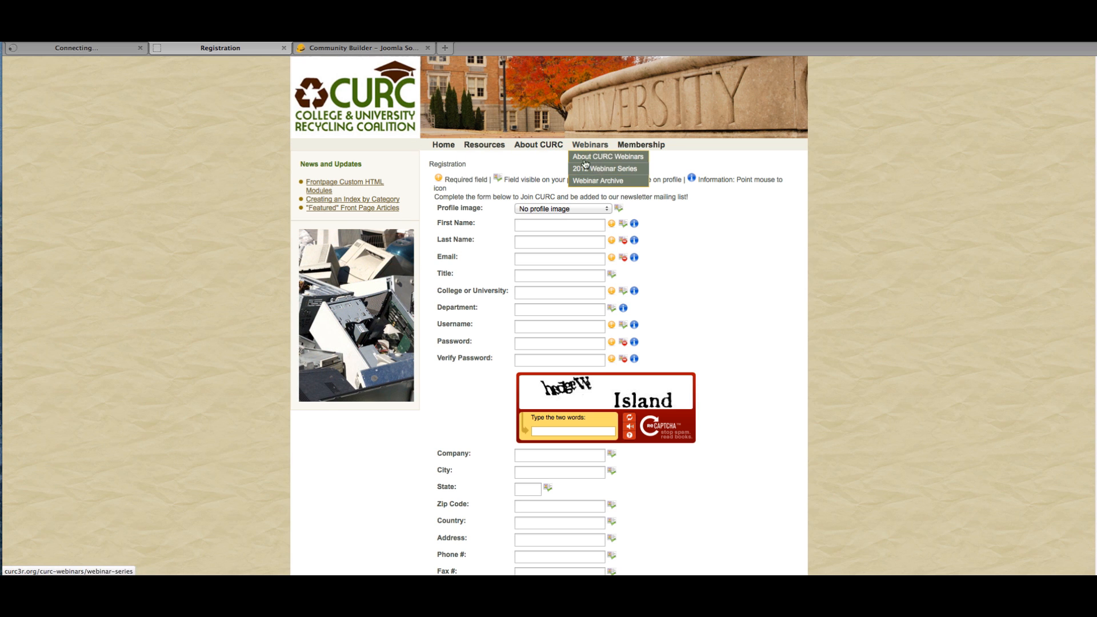
mouse_move(455, 146)
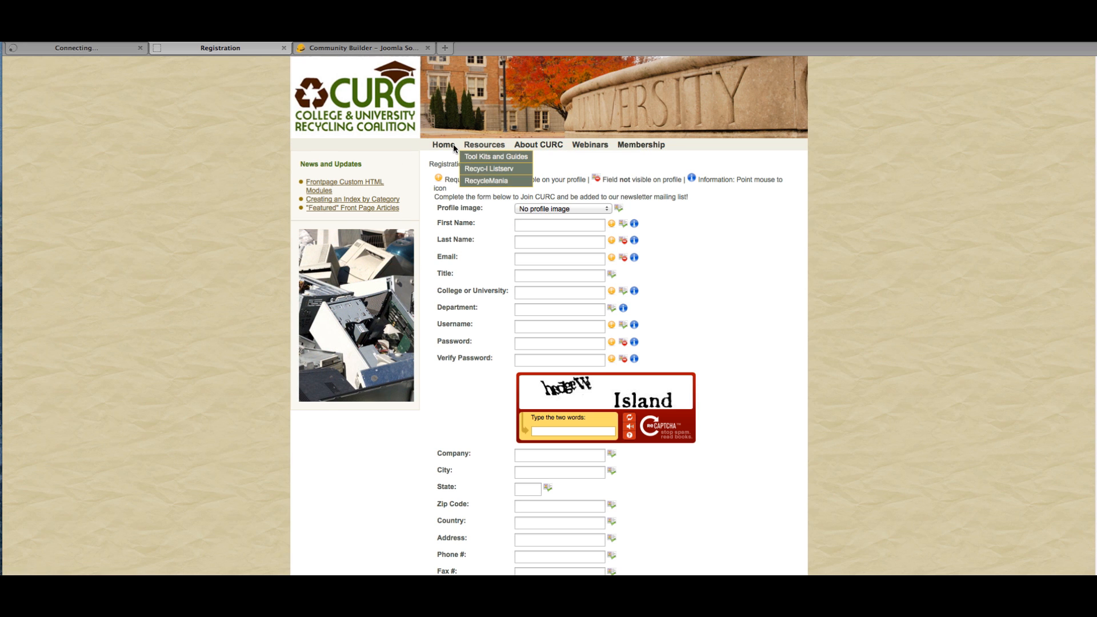
Return to the Members List settings and review its columns, multi-criteria search options and general list settings
click(95, 48)
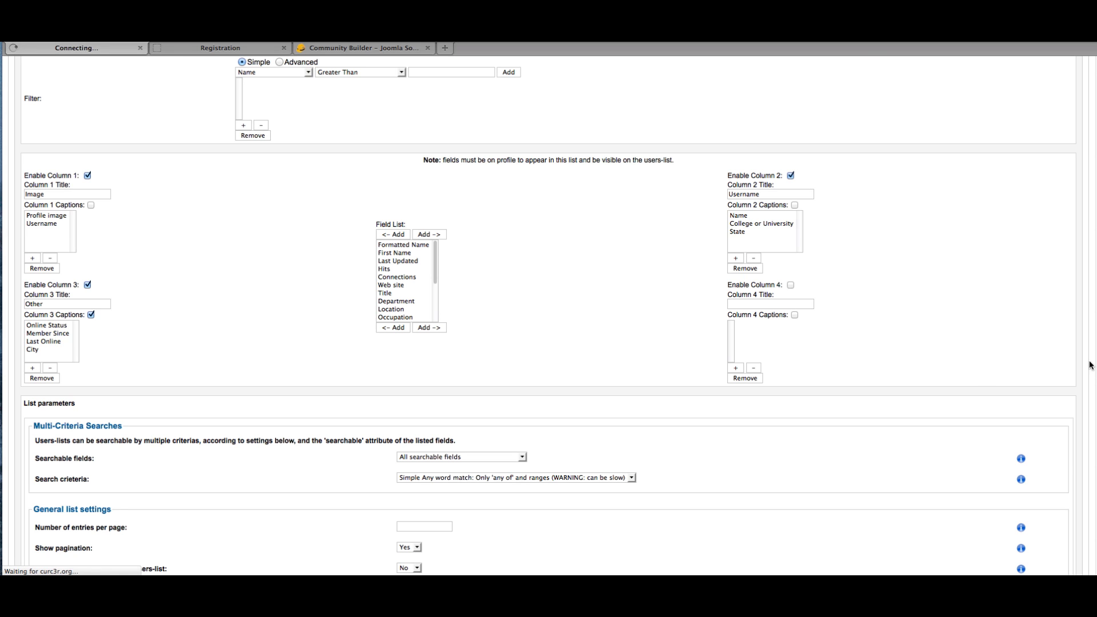
scroll(655, 370, down, 4)
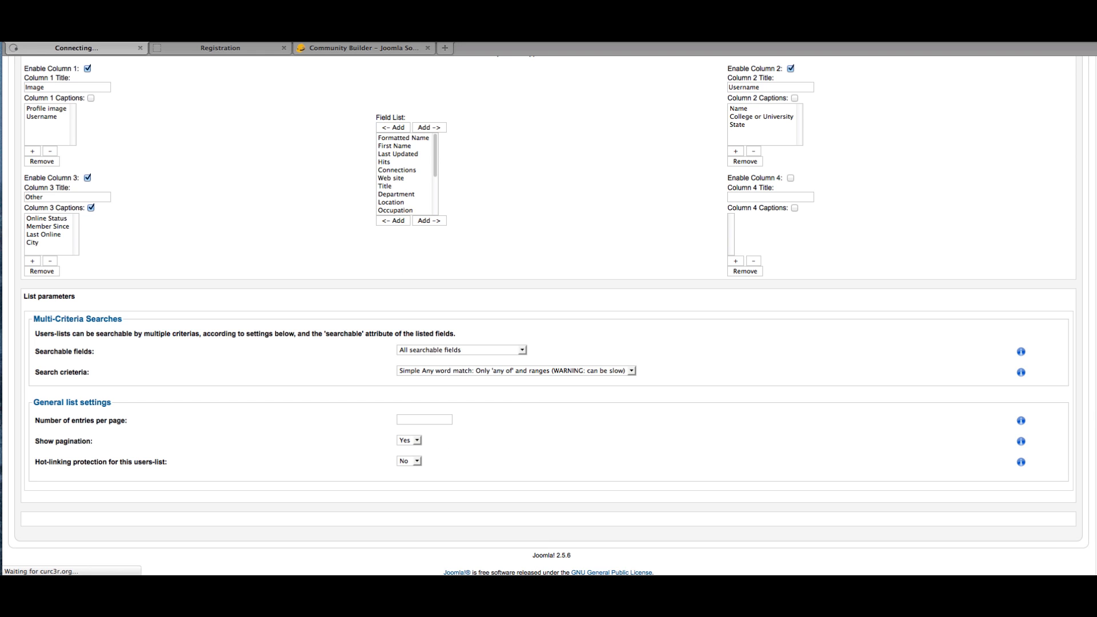
Open Plugin Management and review the Community Builder plugin list down to the sections for getting and installing plugins
scroll(280, 129, up, 15)
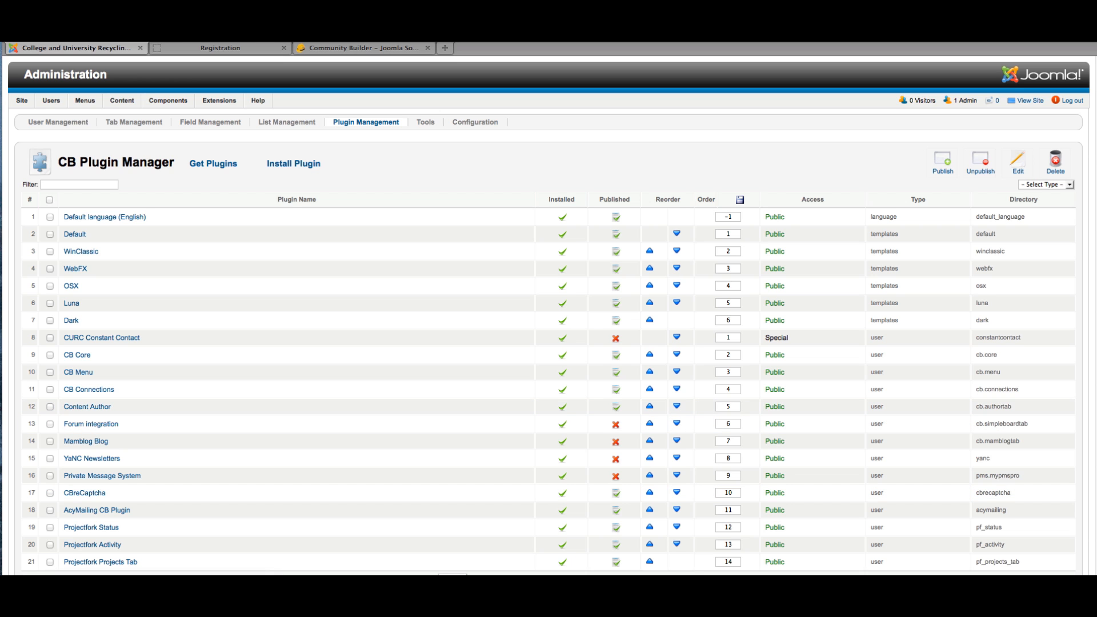
scroll(353, 309, down, 5)
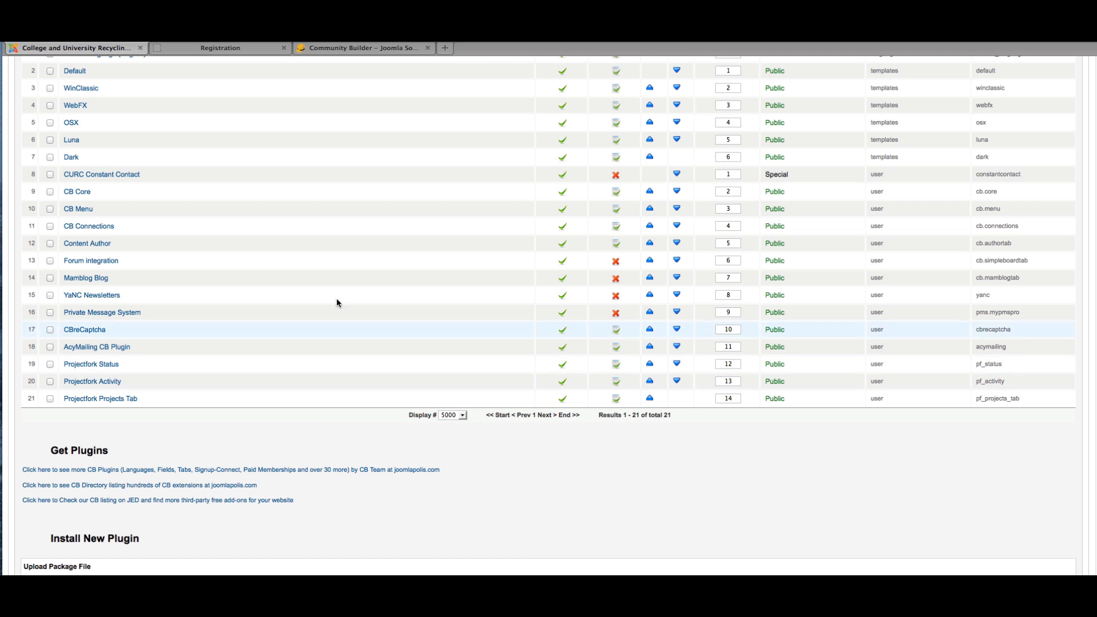
Switch to the Joomlapolis site, view its support tutorials page, and return to the CURC registration page
click(363, 50)
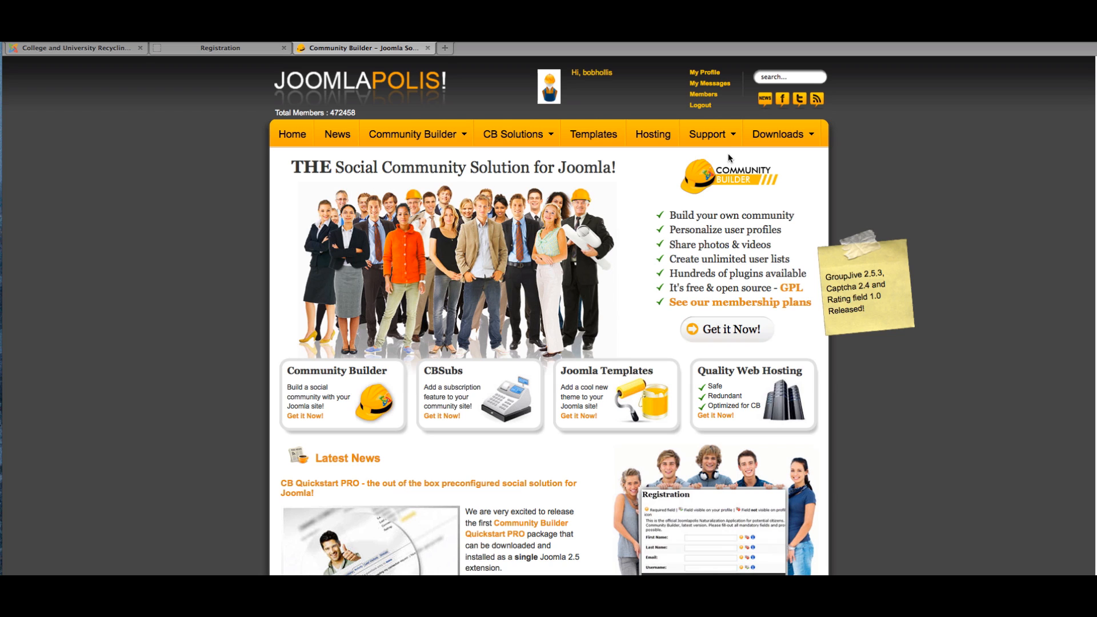
mouse_move(725, 133)
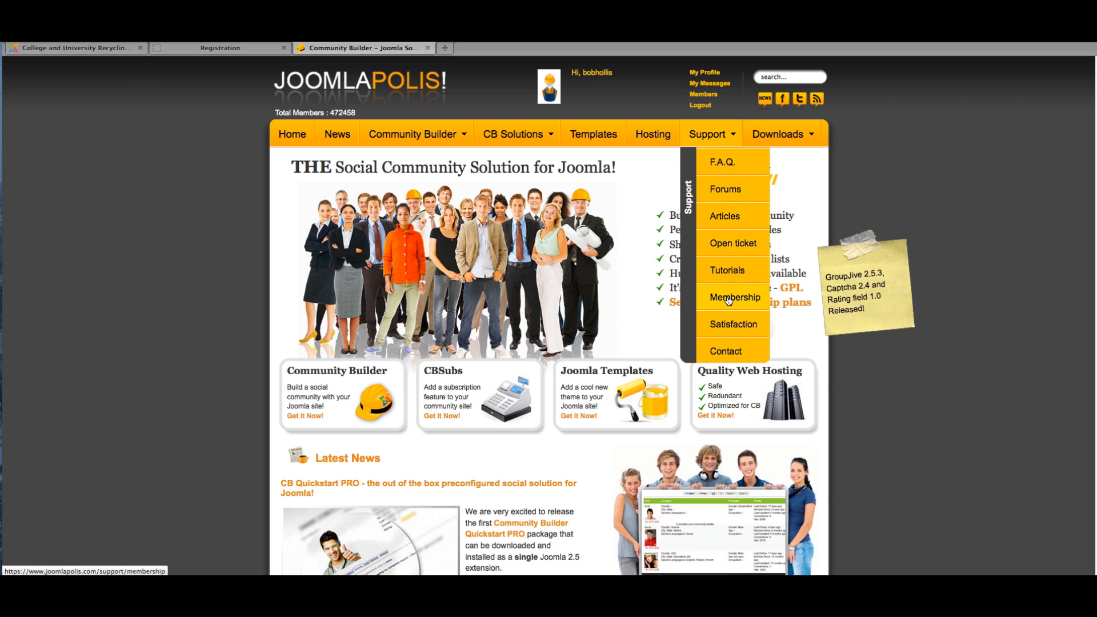
click(724, 269)
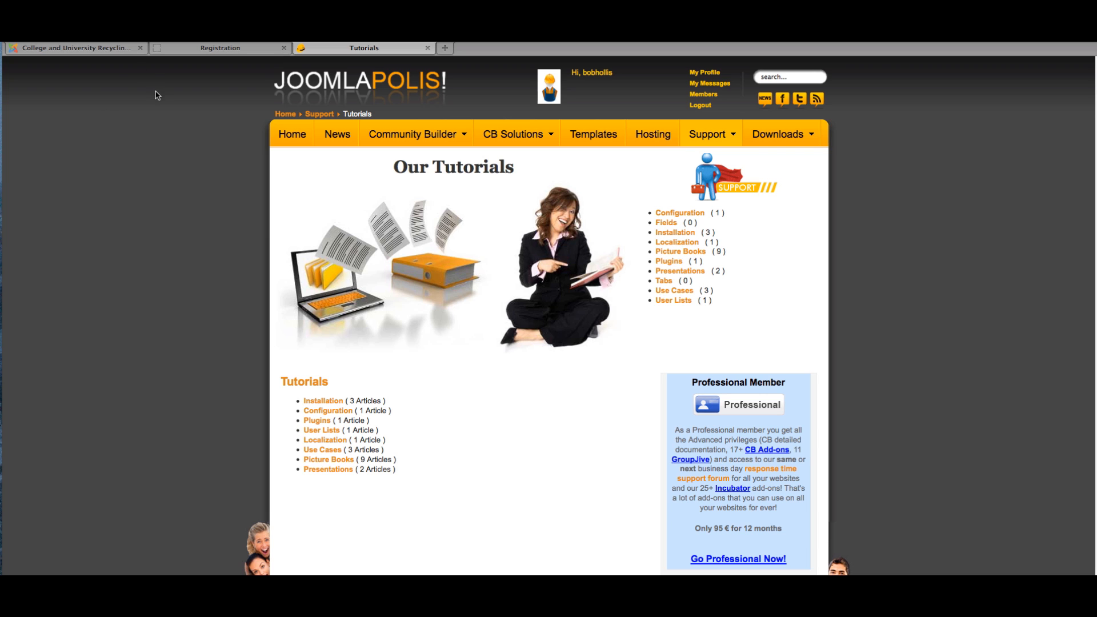
click(215, 49)
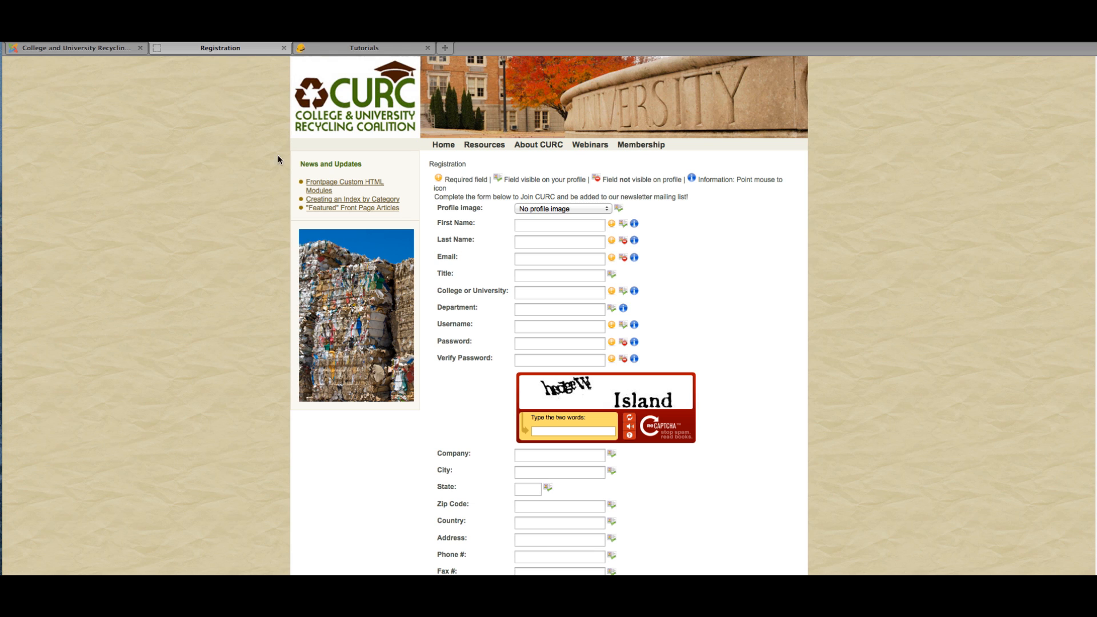